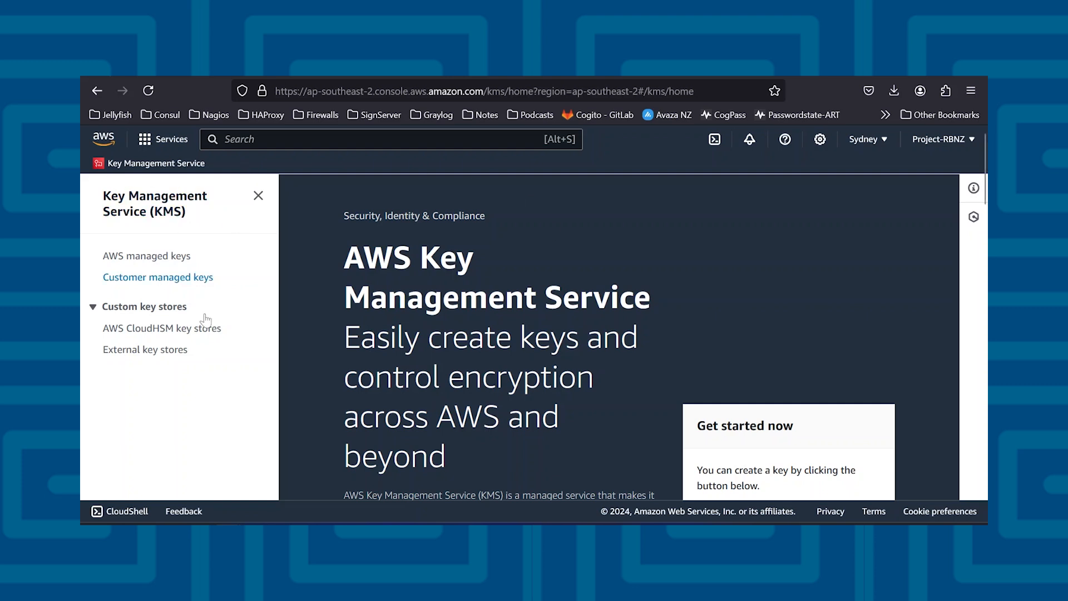
Start a customer managed symmetric encrypt-and-decrypt key with External (Import Key material) origin and acknowledge the implications, keeping it single-Region
{"action": "left_click", "coordinate": [189, 286]}
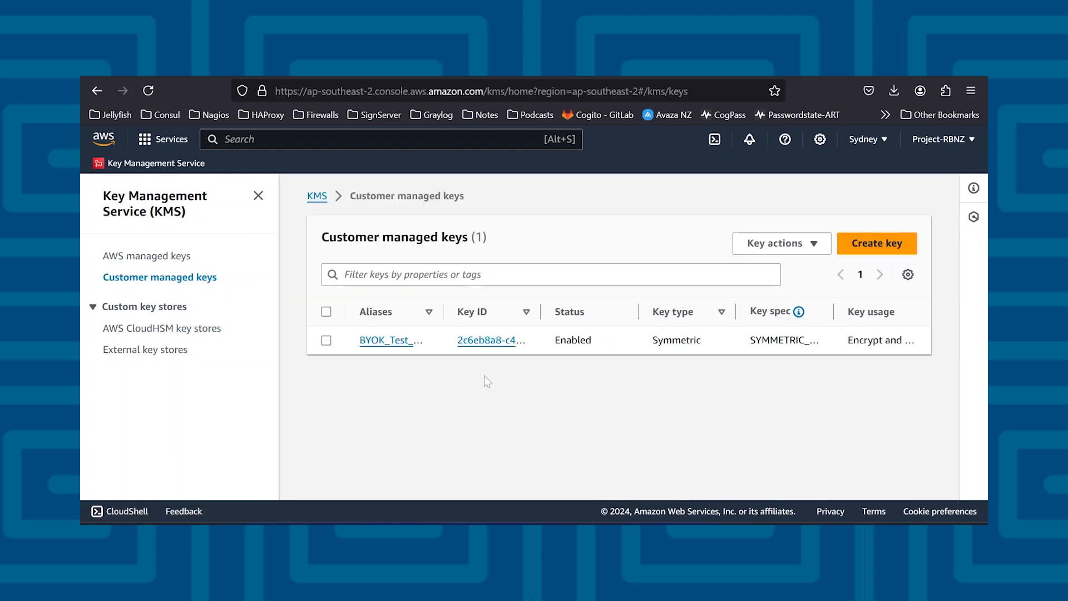
{"action": "left_click", "coordinate": [855, 248]}
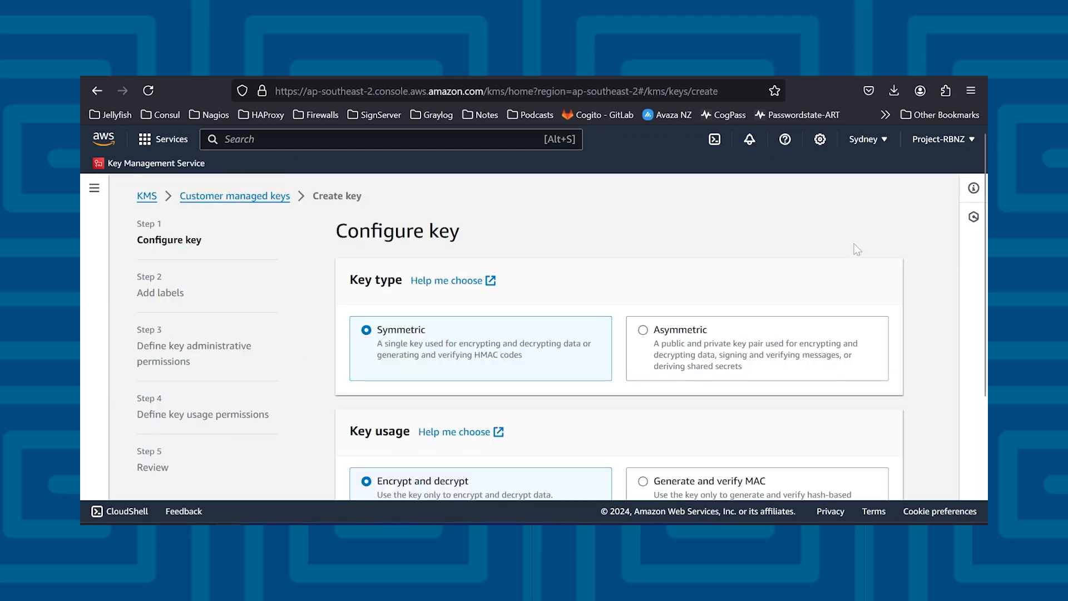
{"action": "scroll", "coordinate": [857, 248], "scroll_direction": "down", "scroll_amount": 2}
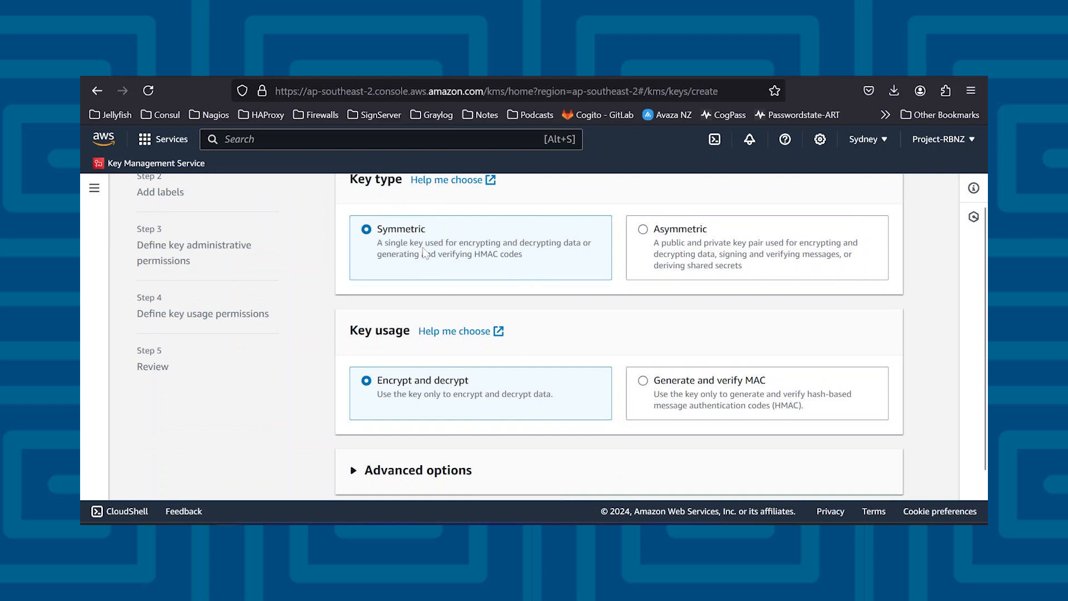
{"action": "scroll", "coordinate": [460, 394], "scroll_direction": "down", "scroll_amount": 1}
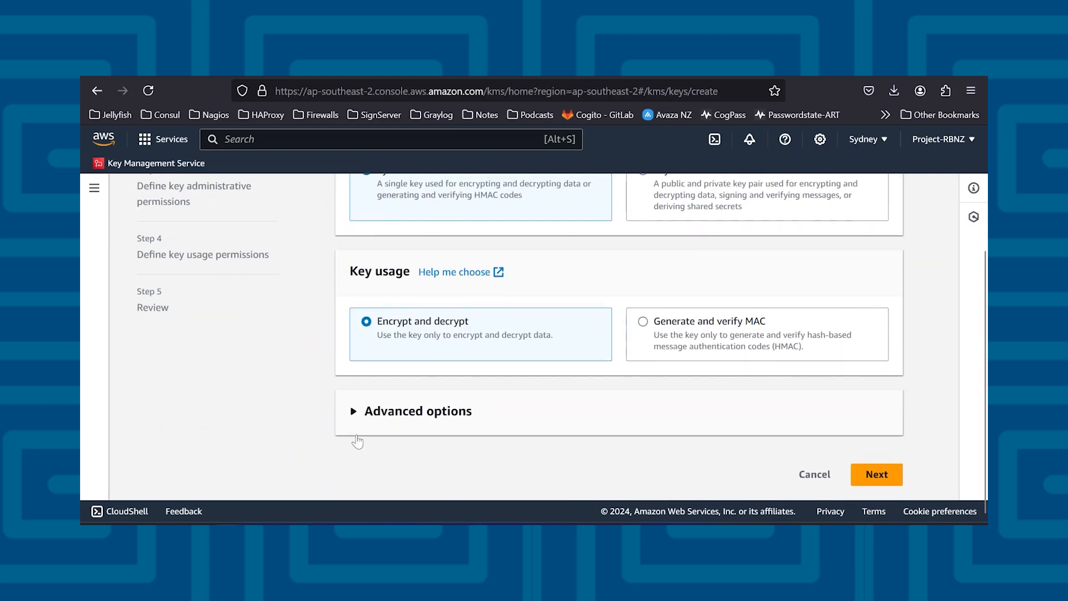
{"action": "left_click", "coordinate": [350, 414]}
{"action": "scroll", "coordinate": [350, 424], "scroll_direction": "down", "scroll_amount": 5}
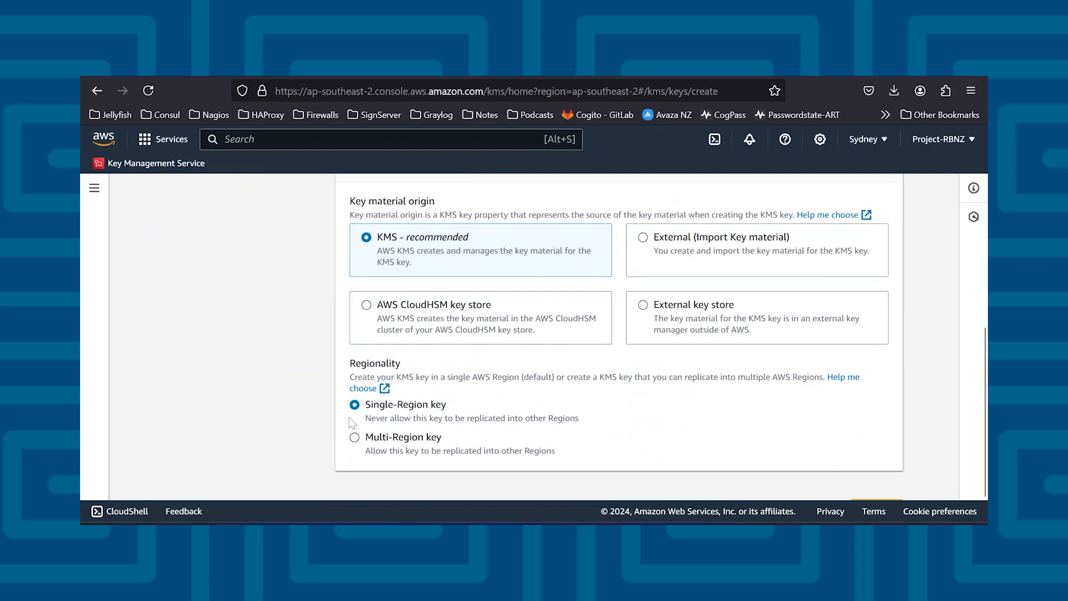
{"action": "left_click", "coordinate": [677, 242]}
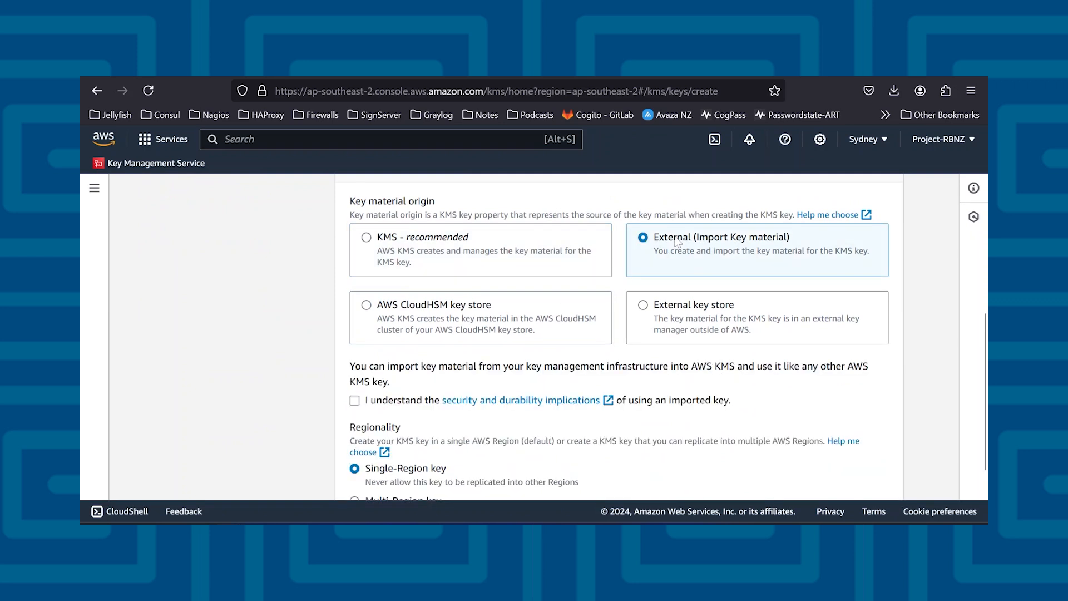
{"action": "left_click", "coordinate": [354, 400]}
{"action": "scroll", "coordinate": [356, 403], "scroll_direction": "down", "scroll_amount": 3}
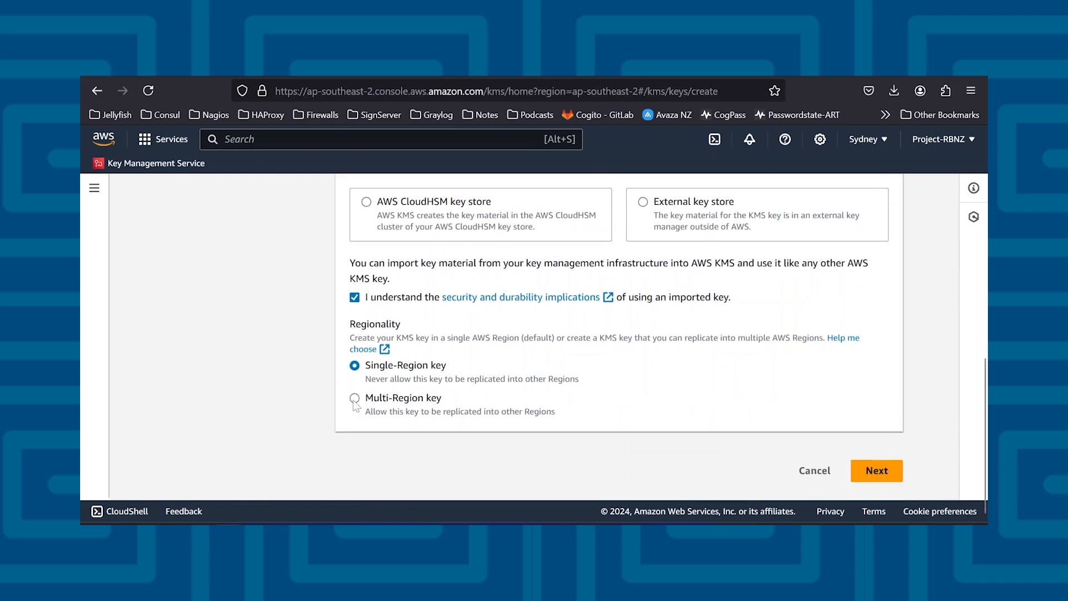
{"action": "left_click", "coordinate": [874, 474]}
Set the key's alias to Demo-byok-1, leave description and tags empty, and proceed to the administrative permissions
{"action": "scroll", "coordinate": [737, 452], "scroll_direction": "down", "scroll_amount": 1}
{"action": "left_click", "coordinate": [544, 336]}
{"action": "type", "text": "Demo-byok-1"}
{"action": "scroll", "coordinate": [620, 336], "scroll_direction": "down", "scroll_amount": 3}
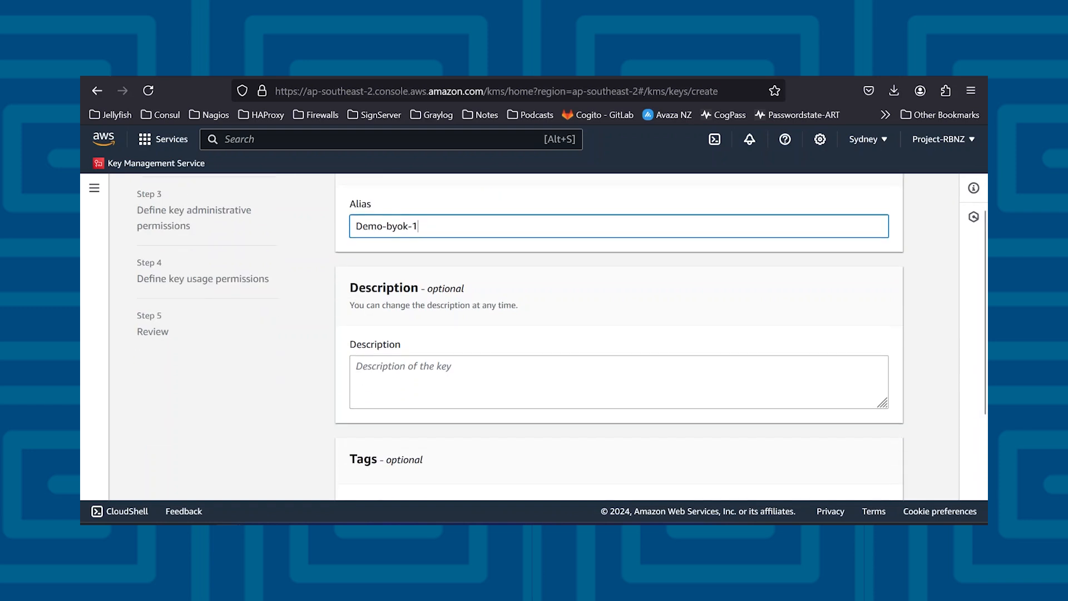
{"action": "scroll", "coordinate": [619, 336], "scroll_direction": "down", "scroll_amount": 2}
{"action": "scroll", "coordinate": [620, 337], "scroll_direction": "up", "scroll_amount": 5}
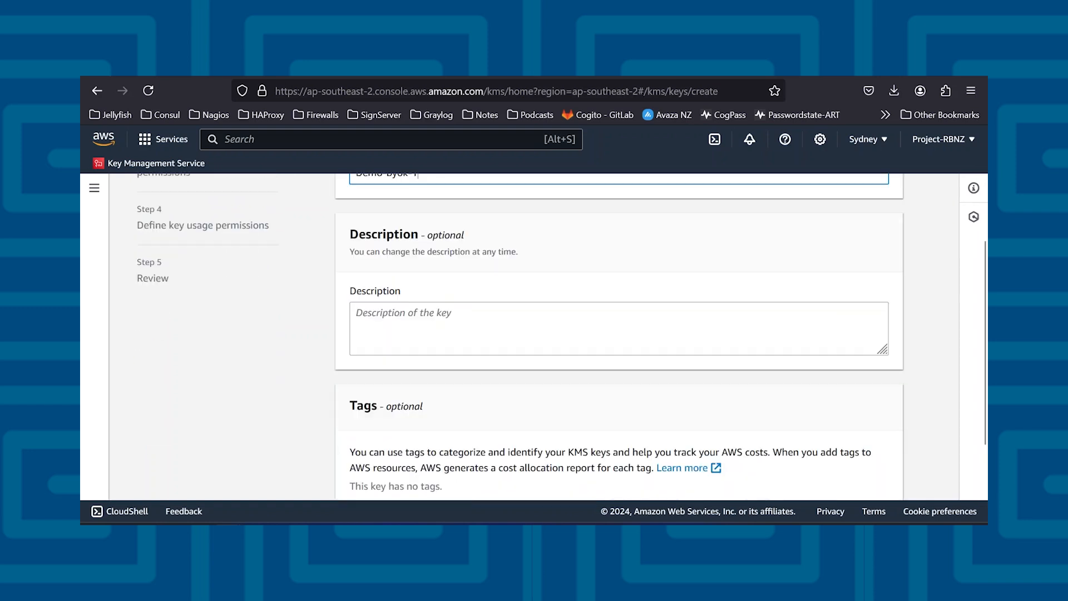
{"action": "scroll", "coordinate": [619, 336], "scroll_direction": "down", "scroll_amount": 5}
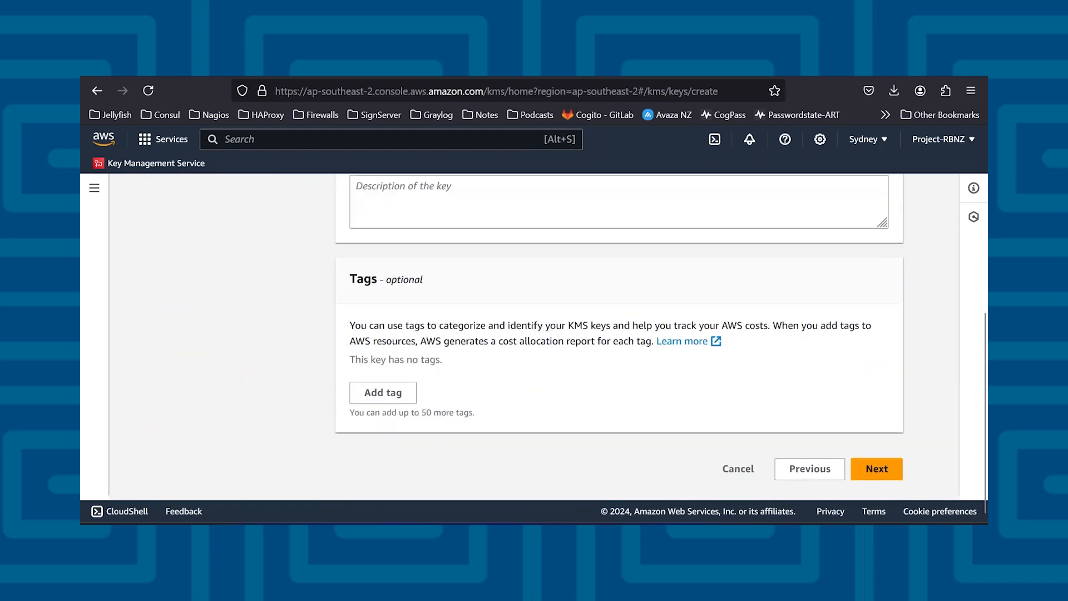
{"action": "left_click", "coordinate": [876, 474]}
Assign Generic_API_User as the key administrator and continue to the key usage permissions
{"action": "scroll", "coordinate": [589, 384], "scroll_direction": "up", "scroll_amount": 1}
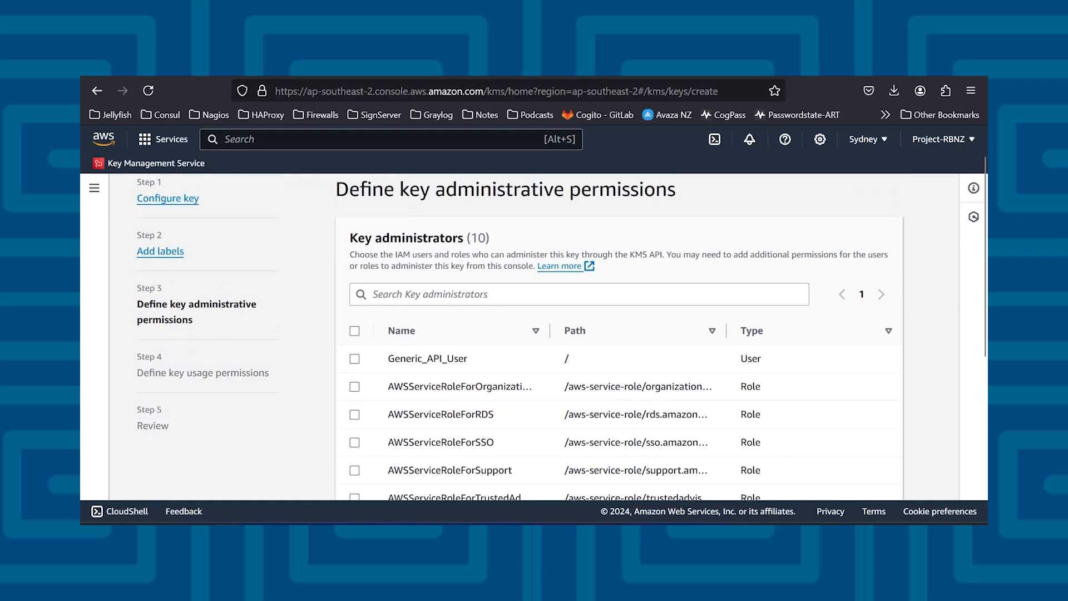
{"action": "scroll", "coordinate": [457, 362], "scroll_direction": "down", "scroll_amount": 1}
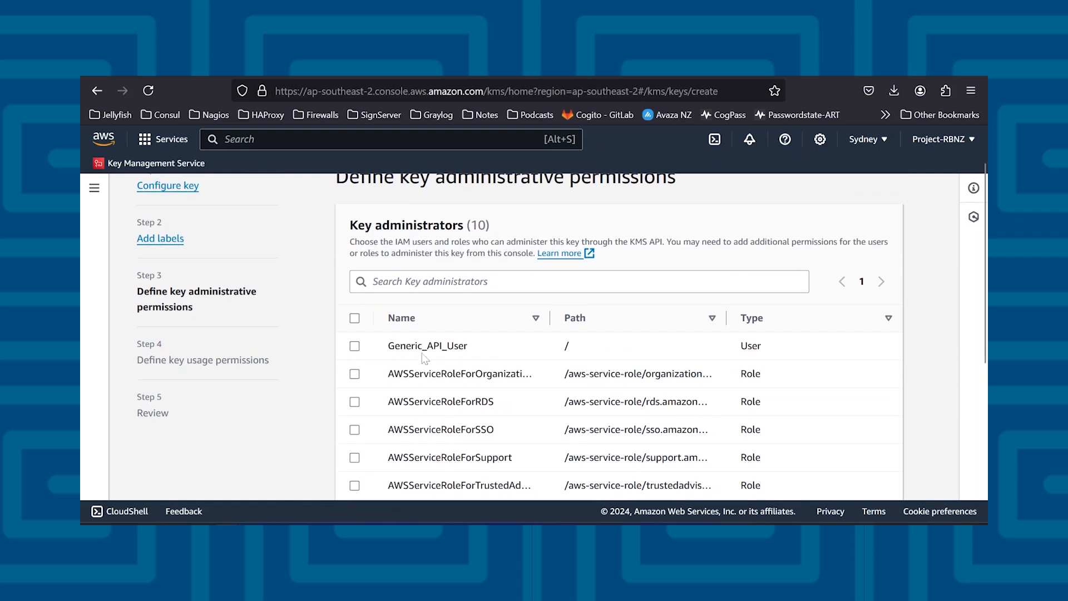
{"action": "left_click", "coordinate": [352, 348]}
{"action": "scroll", "coordinate": [516, 386], "scroll_direction": "down", "scroll_amount": 5}
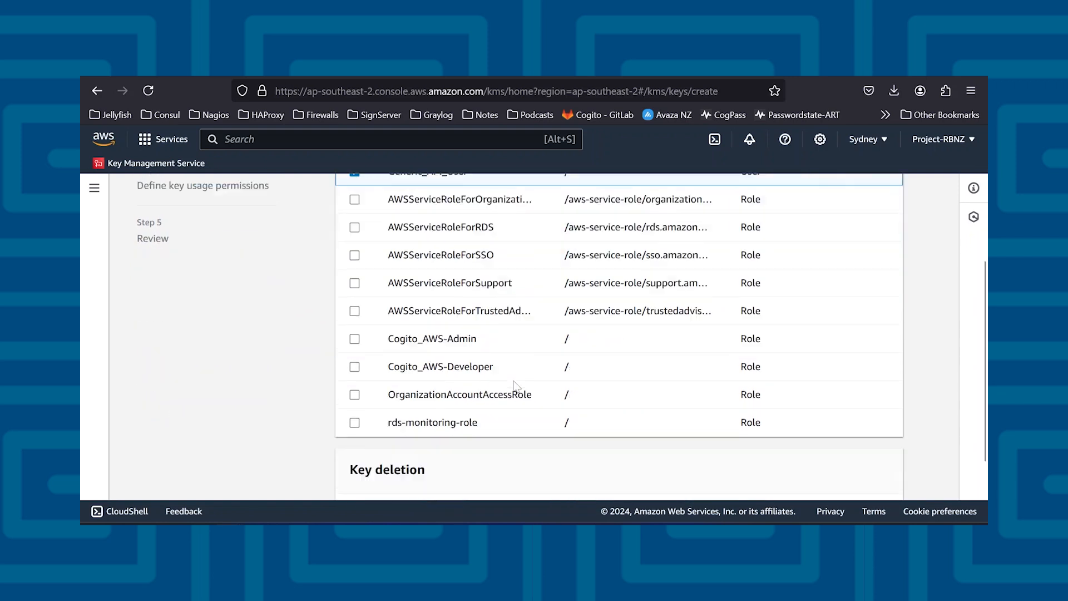
{"action": "scroll", "coordinate": [516, 387], "scroll_direction": "up", "scroll_amount": 5}
{"action": "scroll", "coordinate": [517, 386], "scroll_direction": "down", "scroll_amount": 2}
{"action": "scroll", "coordinate": [732, 420], "scroll_direction": "down", "scroll_amount": 4}
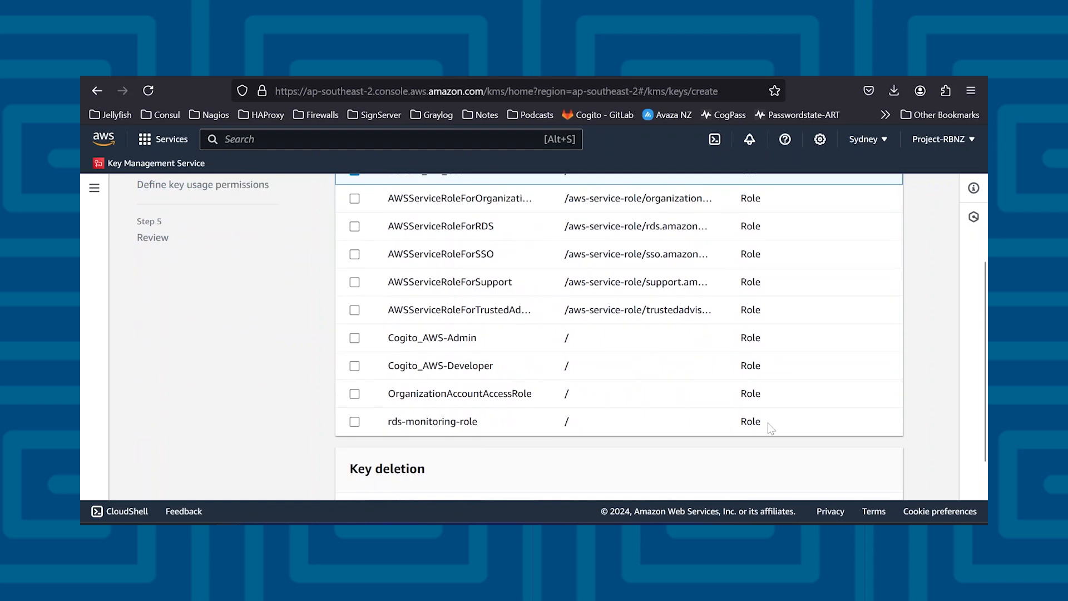
{"action": "scroll", "coordinate": [883, 440], "scroll_direction": "down", "scroll_amount": 1}
{"action": "left_click", "coordinate": [877, 475]}
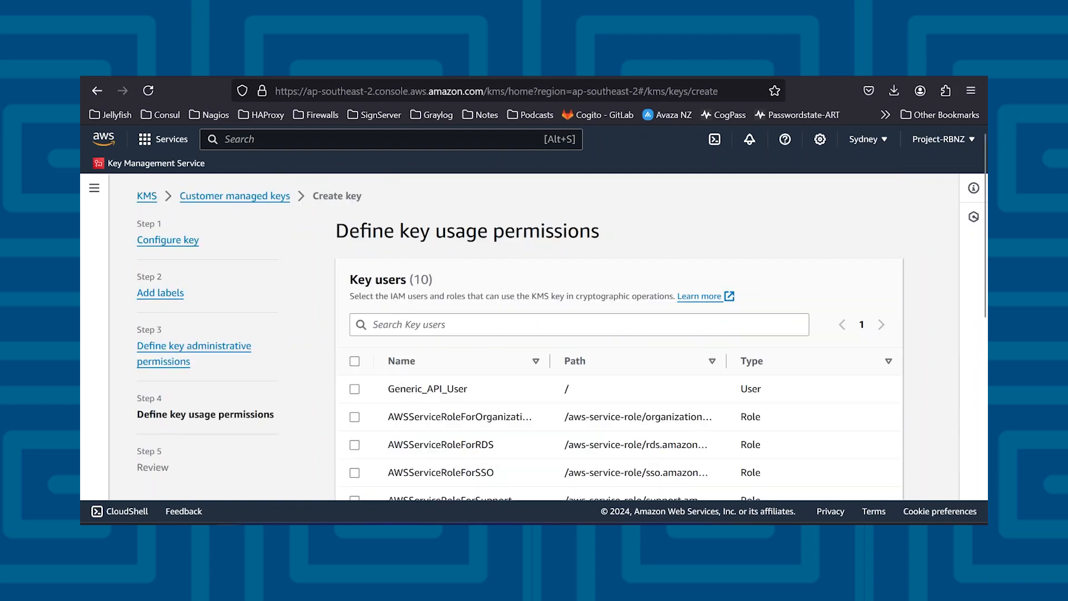
Grant Generic_API_User permission to use the key and continue to the review
{"action": "left_click", "coordinate": [355, 389]}
{"action": "scroll", "coordinate": [557, 409], "scroll_direction": "down", "scroll_amount": 10}
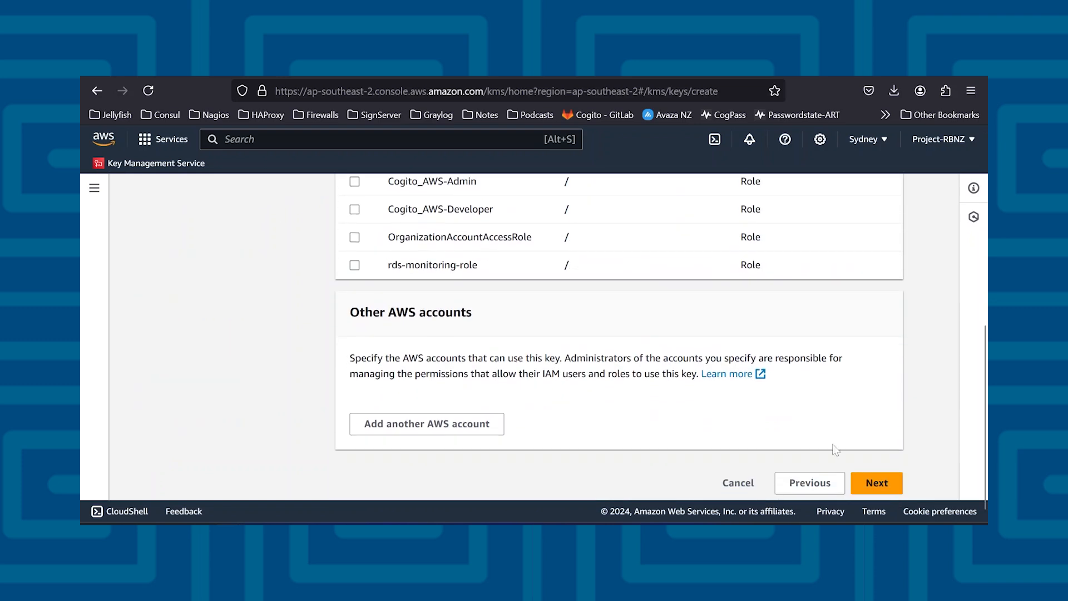
{"action": "left_click", "coordinate": [864, 488]}
Review the key configuration and policy, finish creating the key, and dismiss the success banner
{"action": "scroll", "coordinate": [704, 327], "scroll_direction": "down", "scroll_amount": 2}
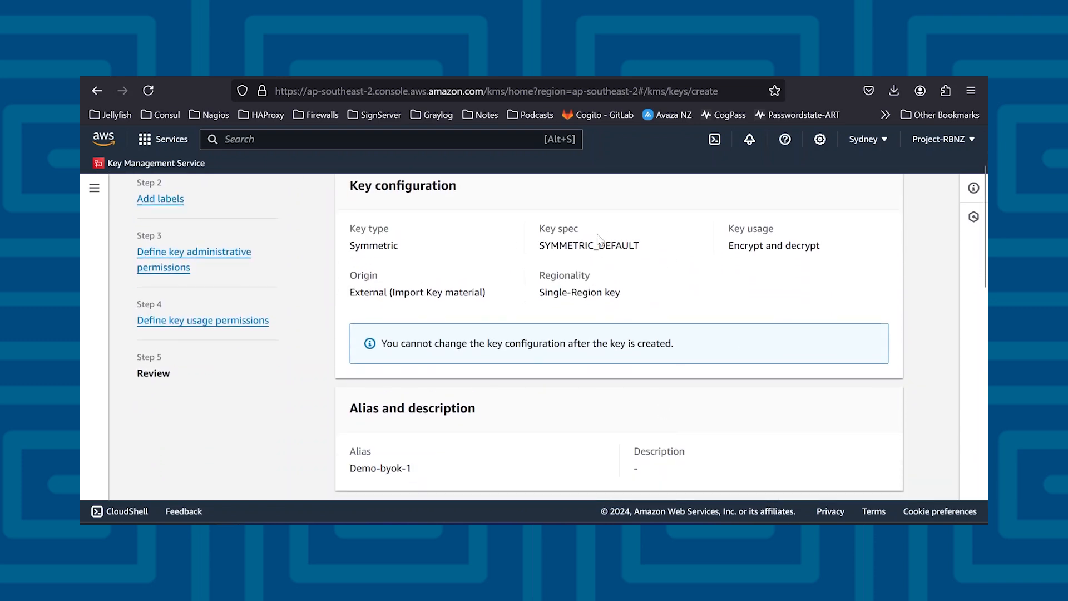
{"action": "scroll", "coordinate": [673, 353], "scroll_direction": "down", "scroll_amount": 2}
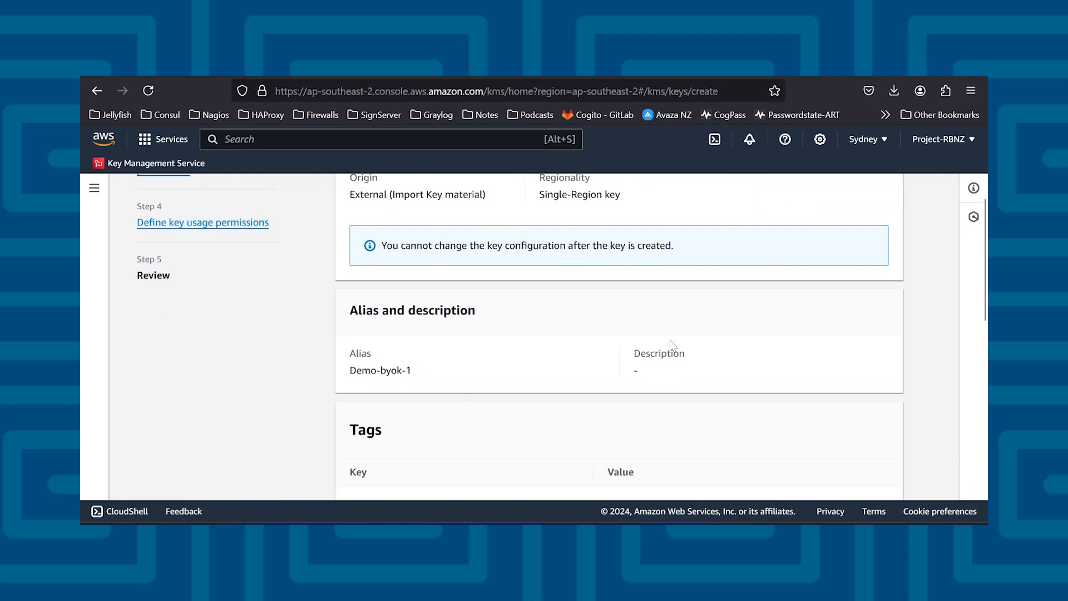
{"action": "scroll", "coordinate": [366, 387], "scroll_direction": "down", "scroll_amount": 5}
{"action": "scroll", "coordinate": [368, 388], "scroll_direction": "down", "scroll_amount": 5}
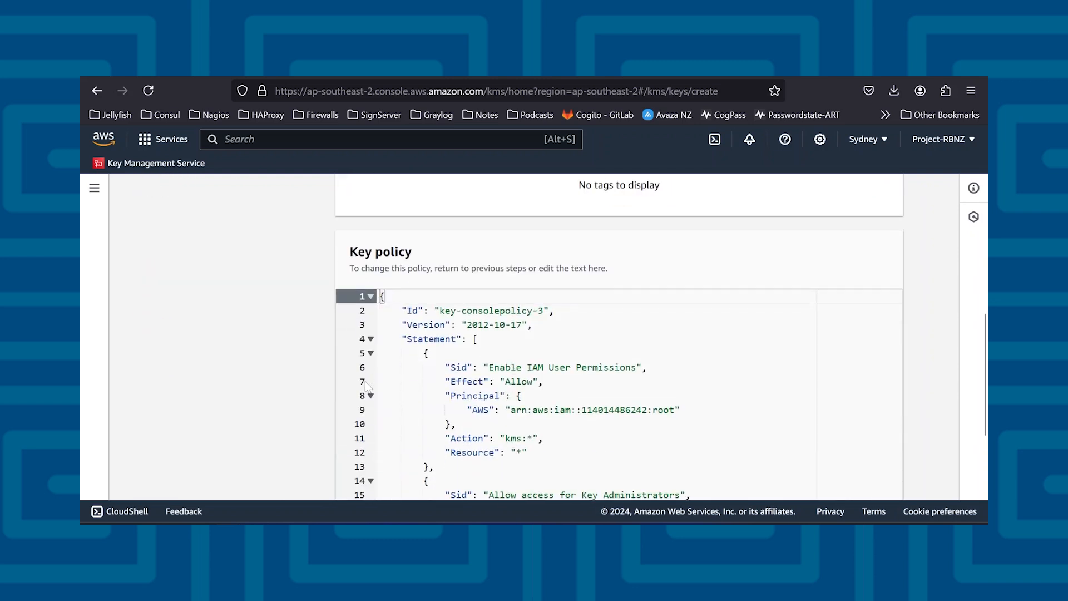
{"action": "left_click", "coordinate": [858, 475]}
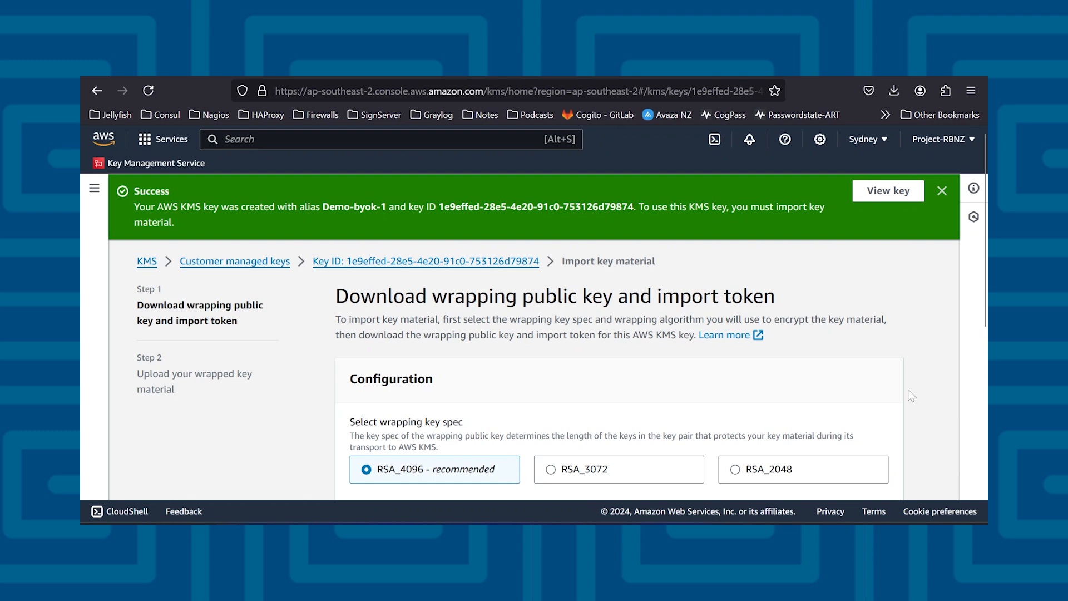
{"action": "left_click", "coordinate": [942, 191]}
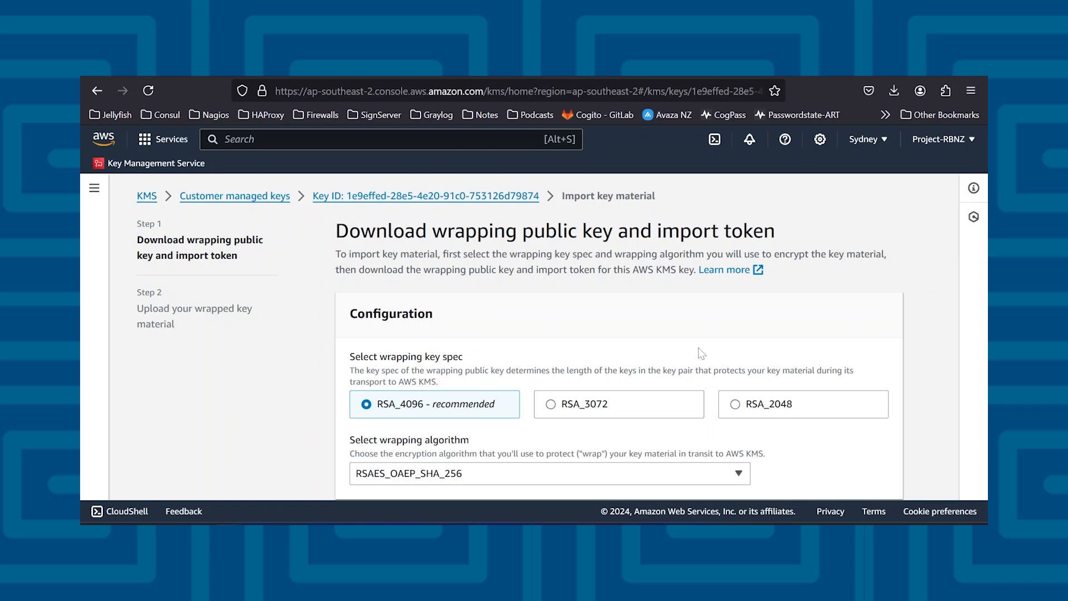
Set the wrapping key spec to RSA_2048 with the RSAES_OAEP_SHA_256 wrapping algorithm
{"action": "scroll", "coordinate": [698, 347], "scroll_direction": "down", "scroll_amount": 2}
{"action": "scroll", "coordinate": [699, 348], "scroll_direction": "up", "scroll_amount": 1}
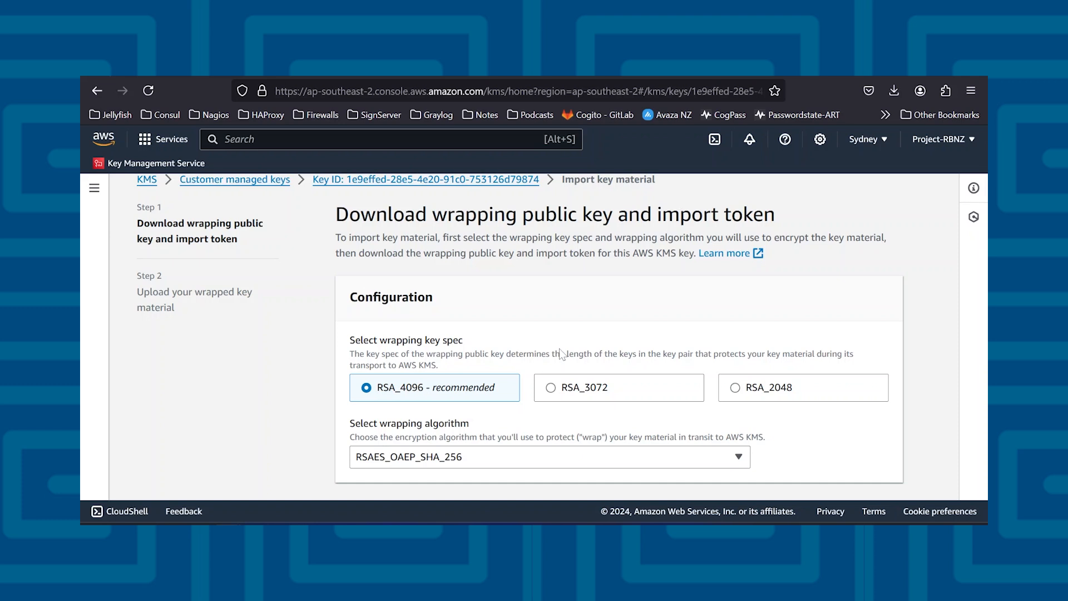
{"action": "scroll", "coordinate": [561, 353], "scroll_direction": "down", "scroll_amount": 2}
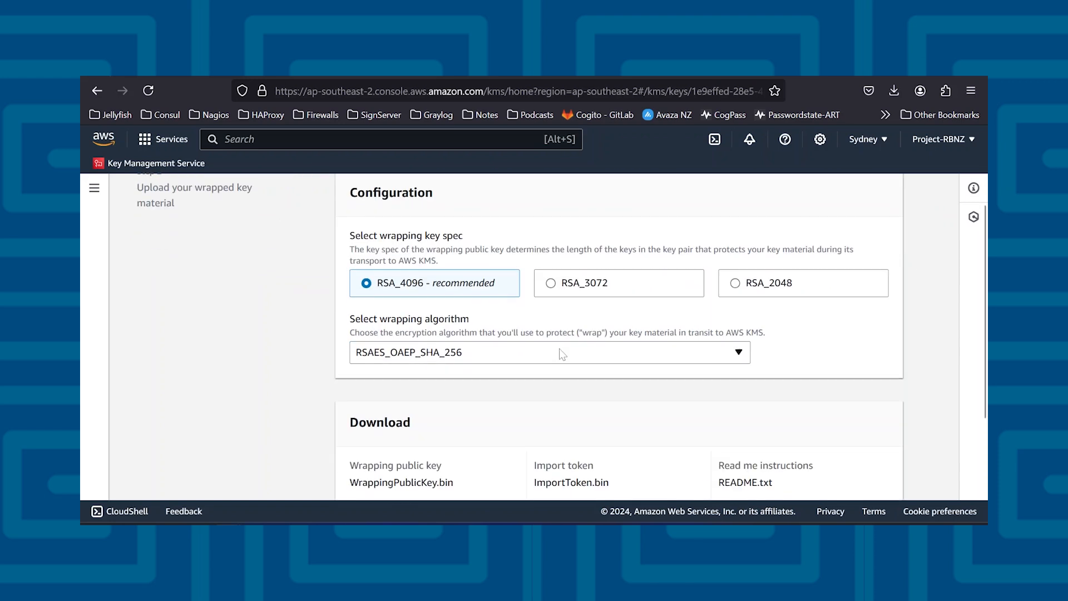
{"action": "left_click", "coordinate": [751, 288]}
{"action": "left_click", "coordinate": [479, 359]}
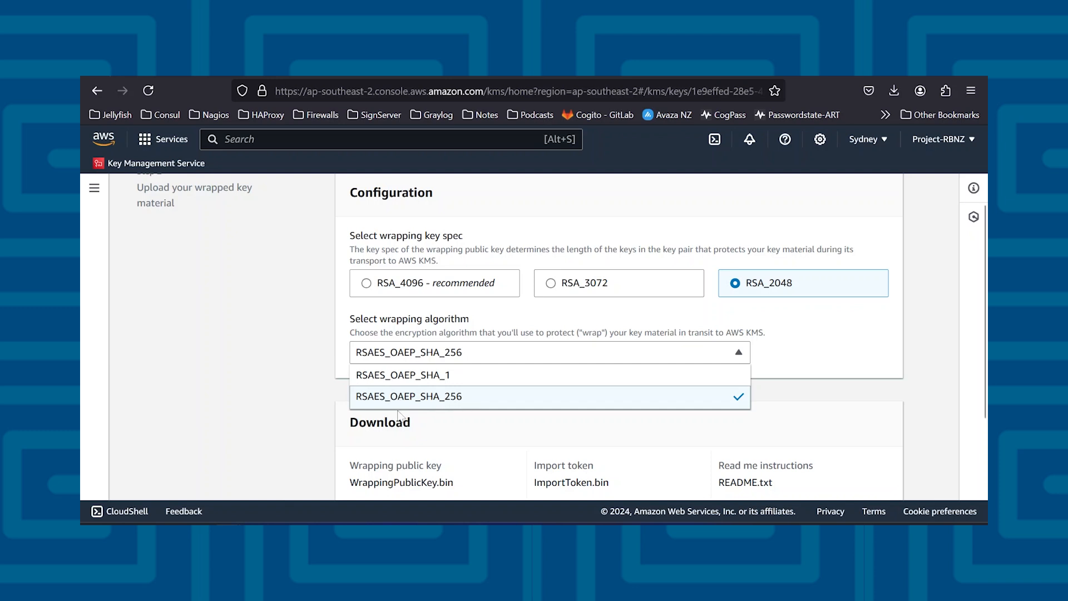
{"action": "left_click", "coordinate": [399, 415]}
Download the wrapping public key and import token for the new key
{"action": "scroll", "coordinate": [400, 406], "scroll_direction": "down", "scroll_amount": 2}
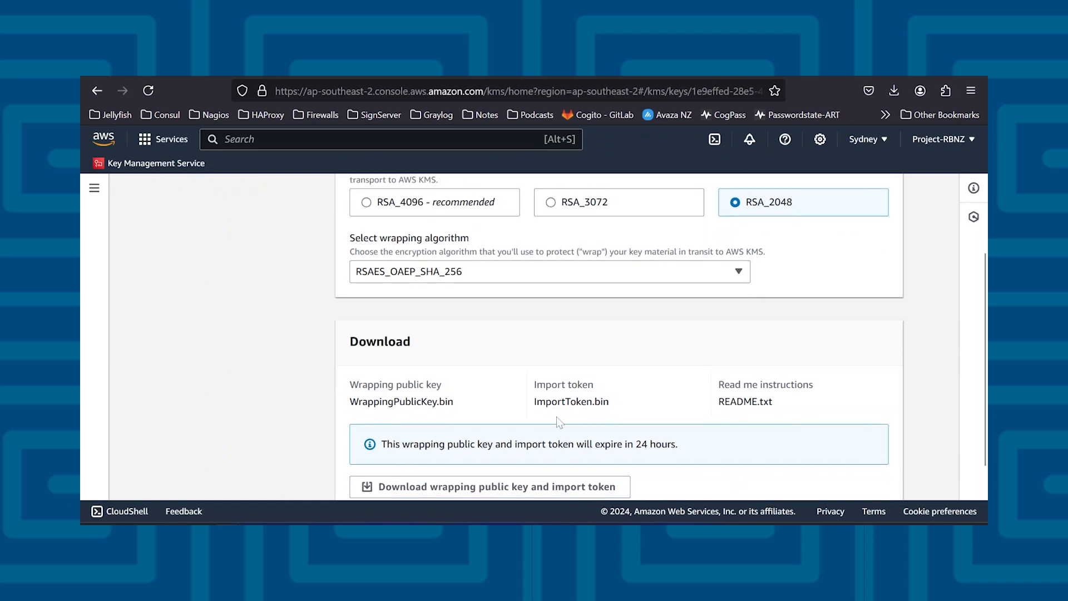
{"action": "scroll", "coordinate": [558, 422], "scroll_direction": "down", "scroll_amount": 2}
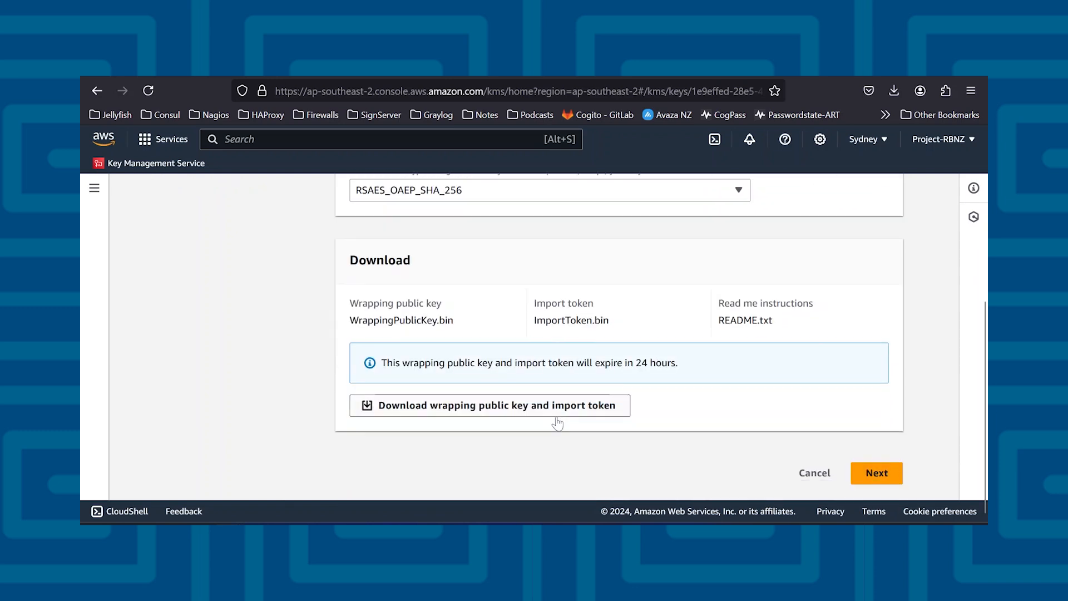
{"action": "left_click", "coordinate": [494, 417]}
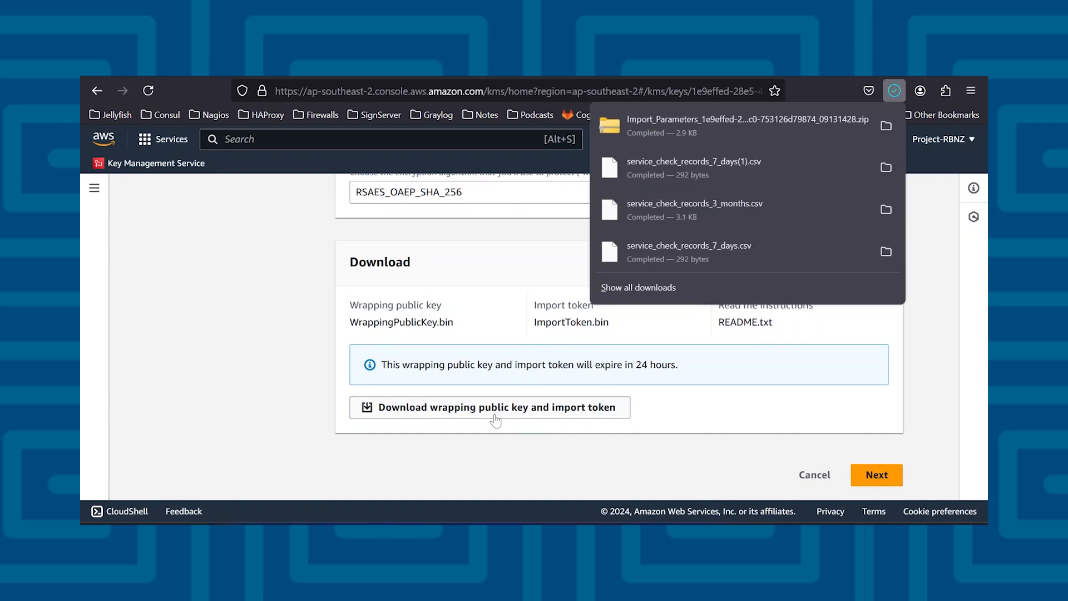
Extract the downloaded Import_Parameters archive in the Downloads folder and close the Downloads window
{"action": "left_click", "coordinate": [882, 125]}
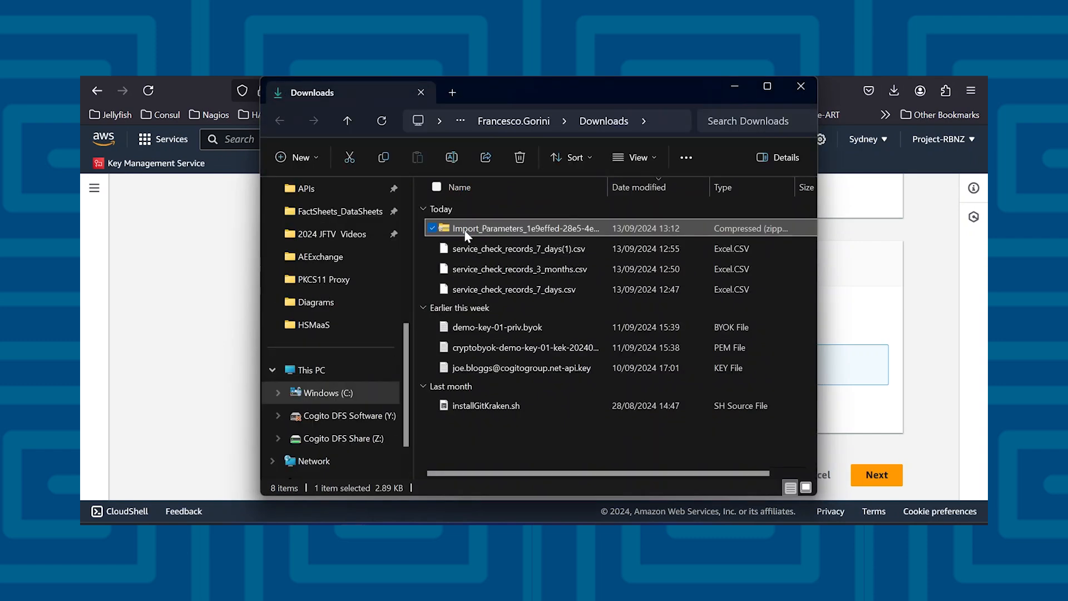
{"action": "right_click", "coordinate": [465, 235]}
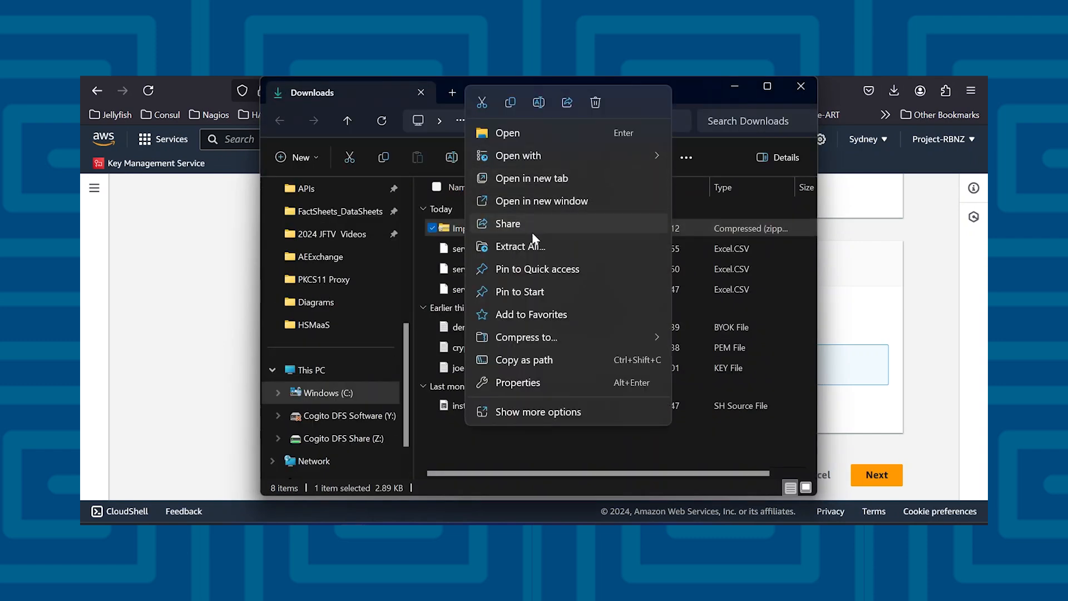
{"action": "left_click", "coordinate": [535, 246]}
{"action": "left_click", "coordinate": [643, 436]}
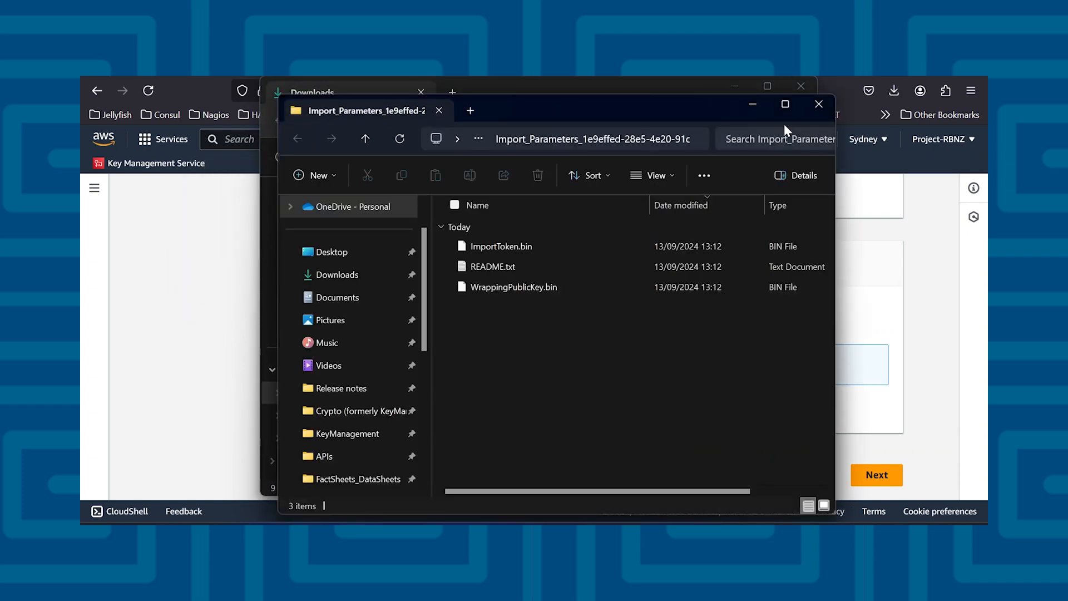
{"action": "left_click", "coordinate": [799, 86]}
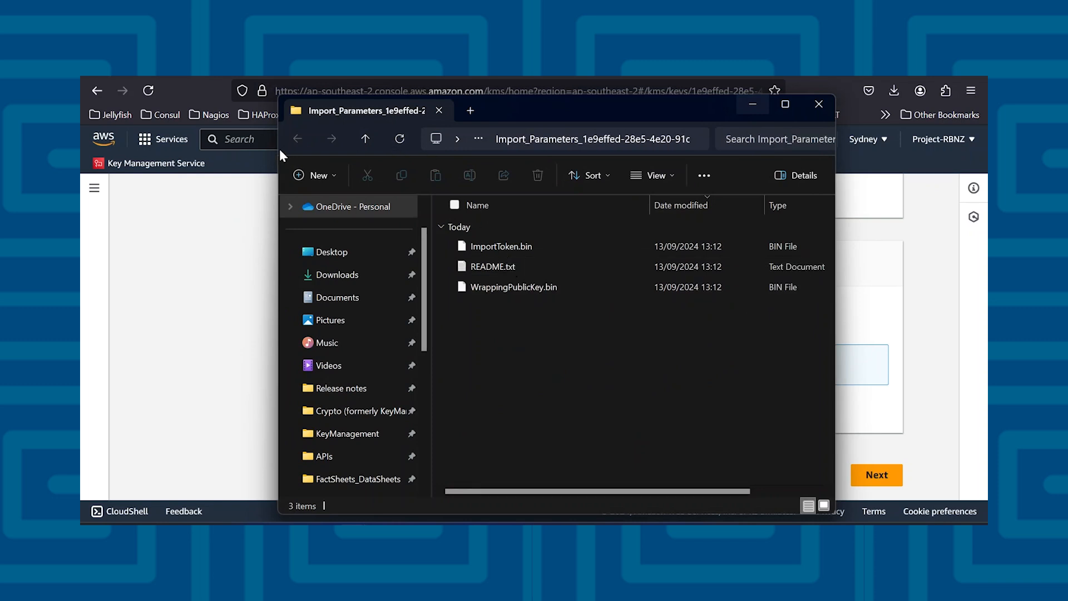
Widen the extracted folder's window and open WrappingPublicKey.bin
{"action": "left_click_drag", "start_coordinate": [279, 149], "coordinate": [159, 149]}
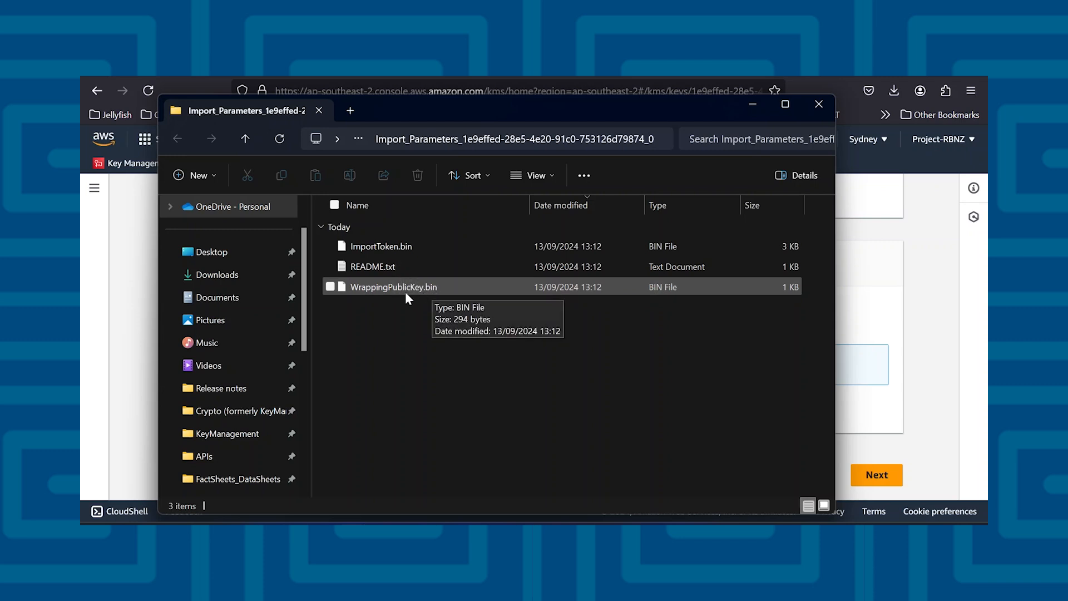
{"action": "double_click", "coordinate": [405, 288]}
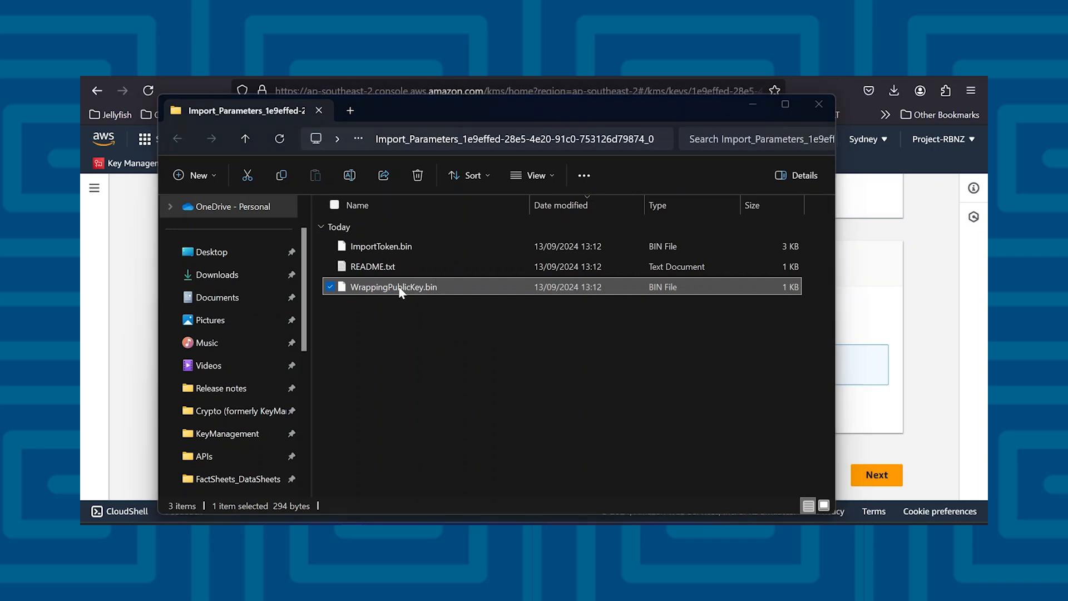
{"action": "left_click", "coordinate": [348, 332]}
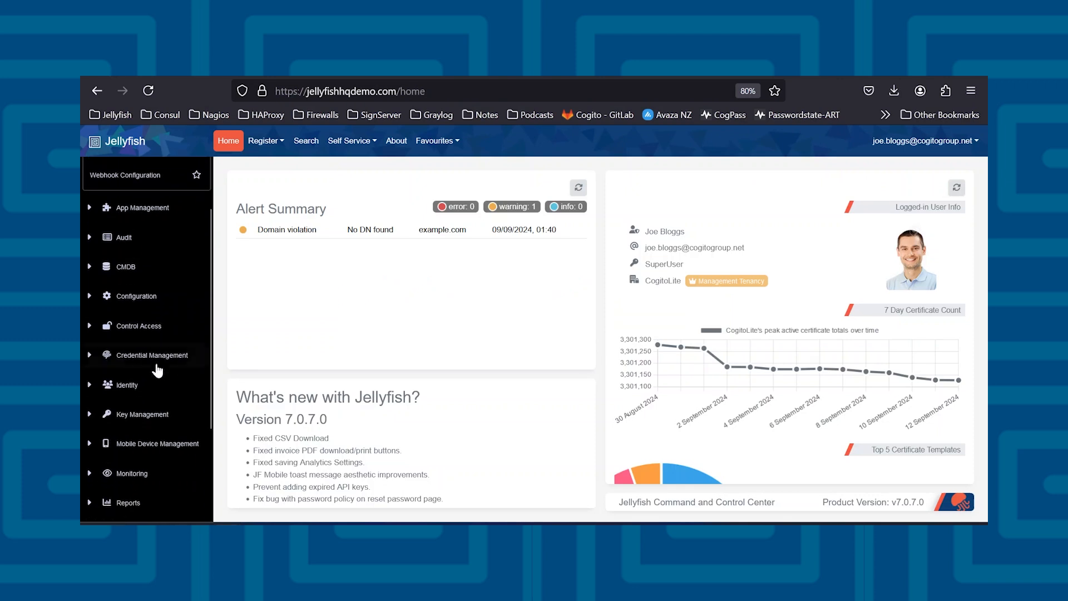
Open Key Generation under Key Management and configure a symmetric AES_256 key with key export enabled
{"action": "left_click", "coordinate": [152, 298]}
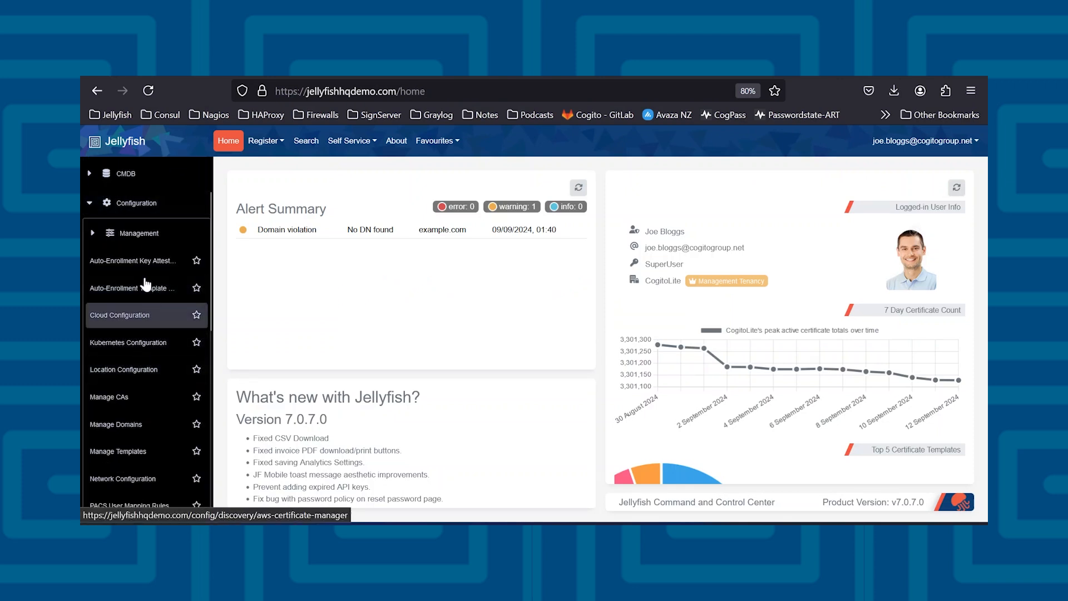
{"action": "left_click", "coordinate": [141, 205]}
{"action": "left_click", "coordinate": [143, 325]}
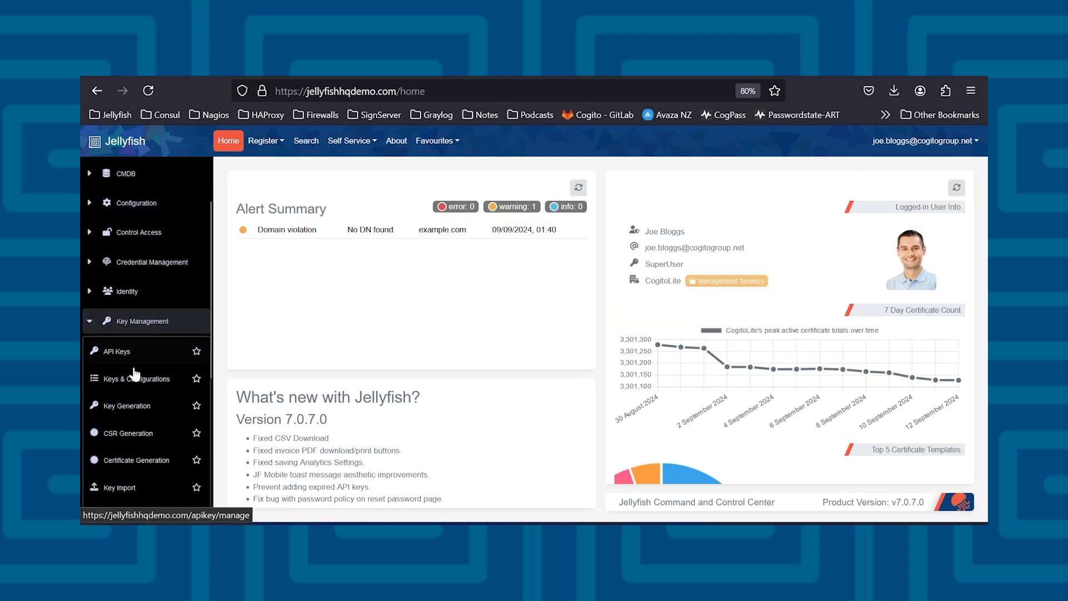
{"action": "left_click", "coordinate": [139, 411]}
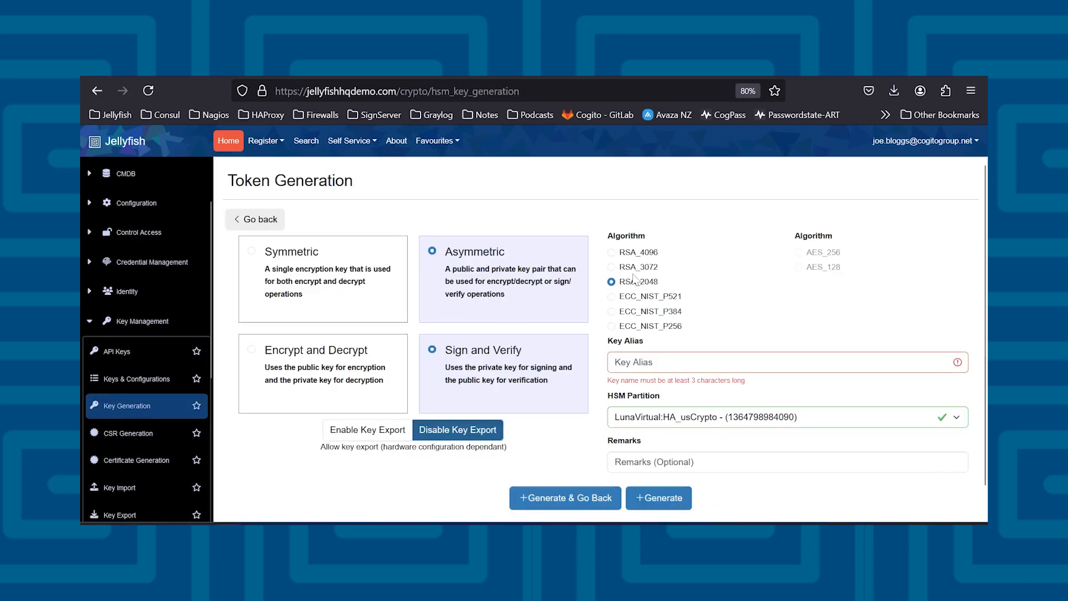
{"action": "left_click", "coordinate": [379, 291]}
{"action": "left_click", "coordinate": [799, 254]}
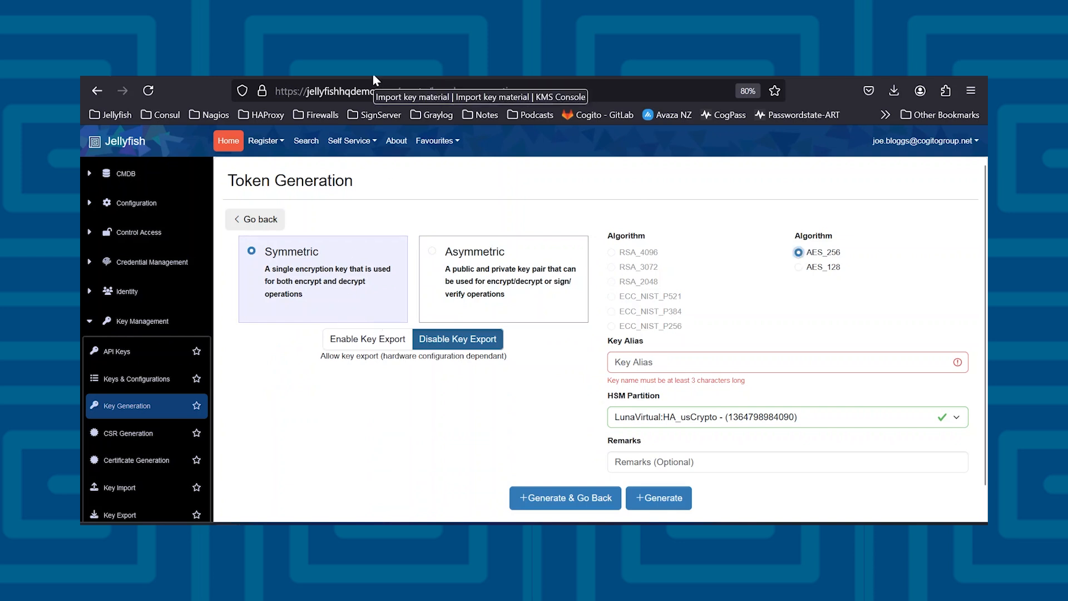
{"action": "left_click", "coordinate": [391, 347]}
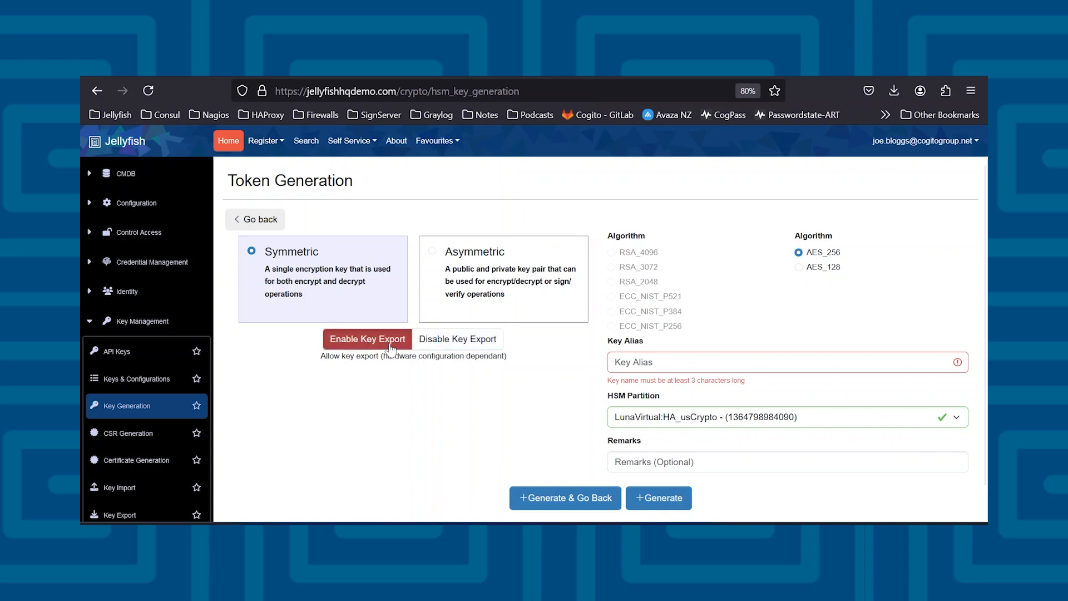
Give the key the alias demo-byok-01, choose the nCipher Corp. Ltd:usCrypto HSM partition, and generate it
{"action": "left_click", "coordinate": [639, 363]}
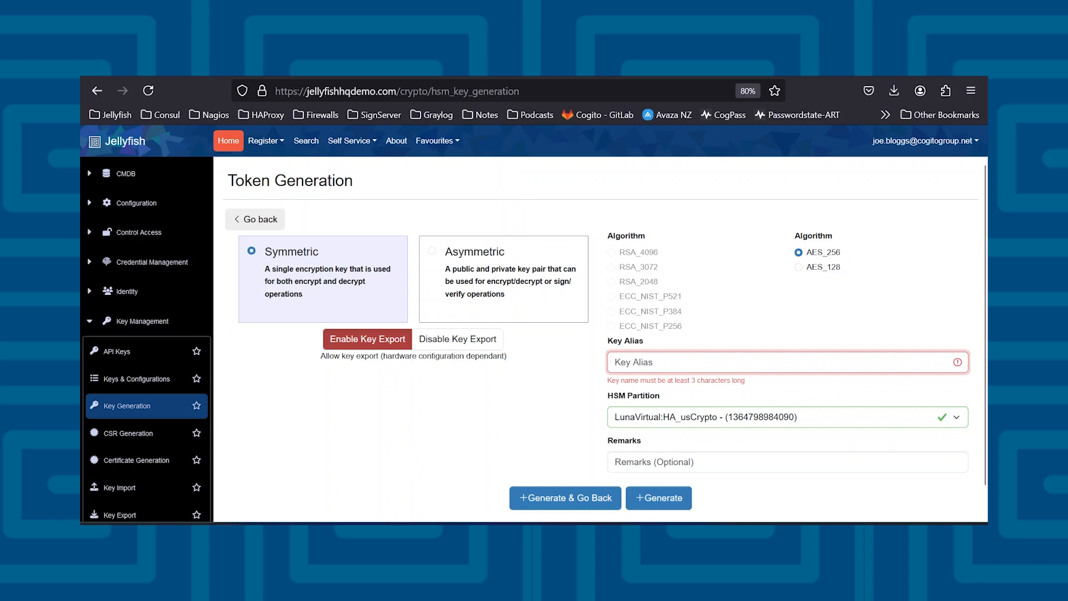
{"action": "type", "text": "demo-byok-01"}
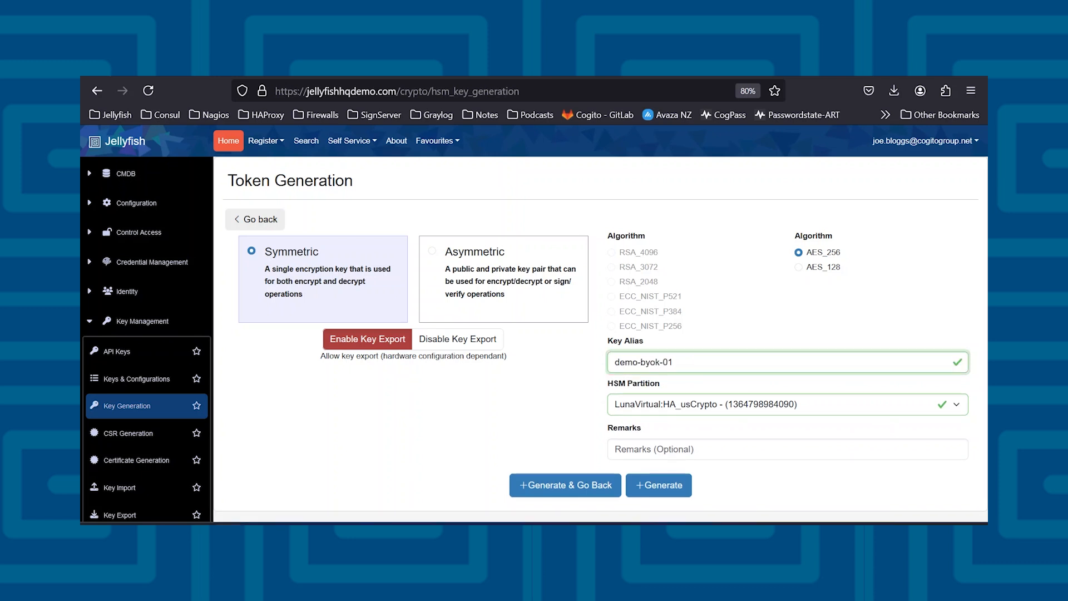
{"action": "key", "text": "ctrl+a"}
{"action": "key", "text": "ctrl+c"}
{"action": "left_click", "coordinate": [616, 385]}
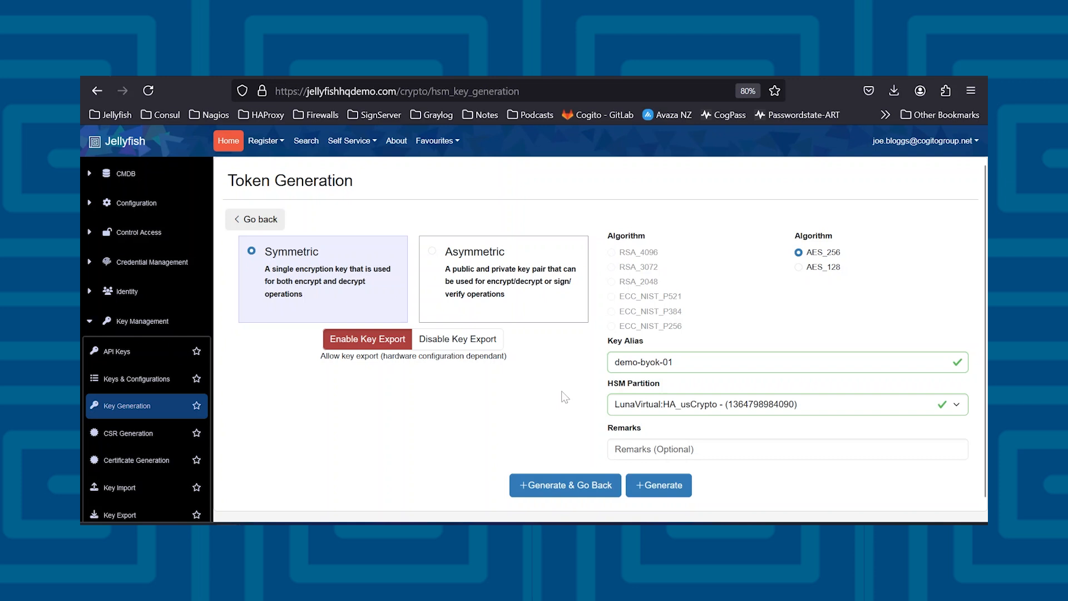
{"action": "left_click", "coordinate": [627, 406]}
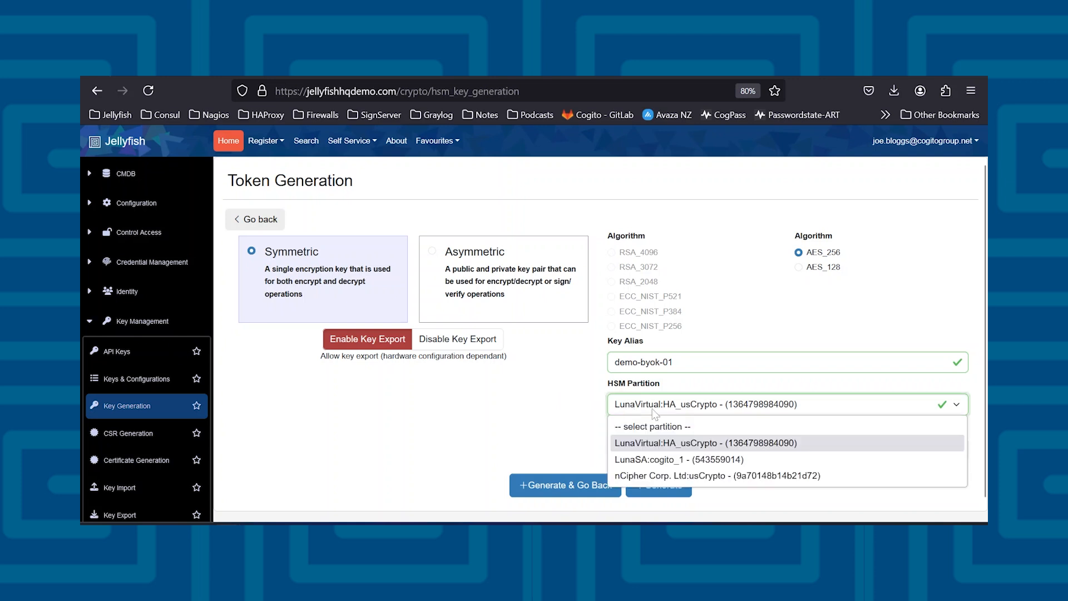
{"action": "left_click", "coordinate": [676, 477]}
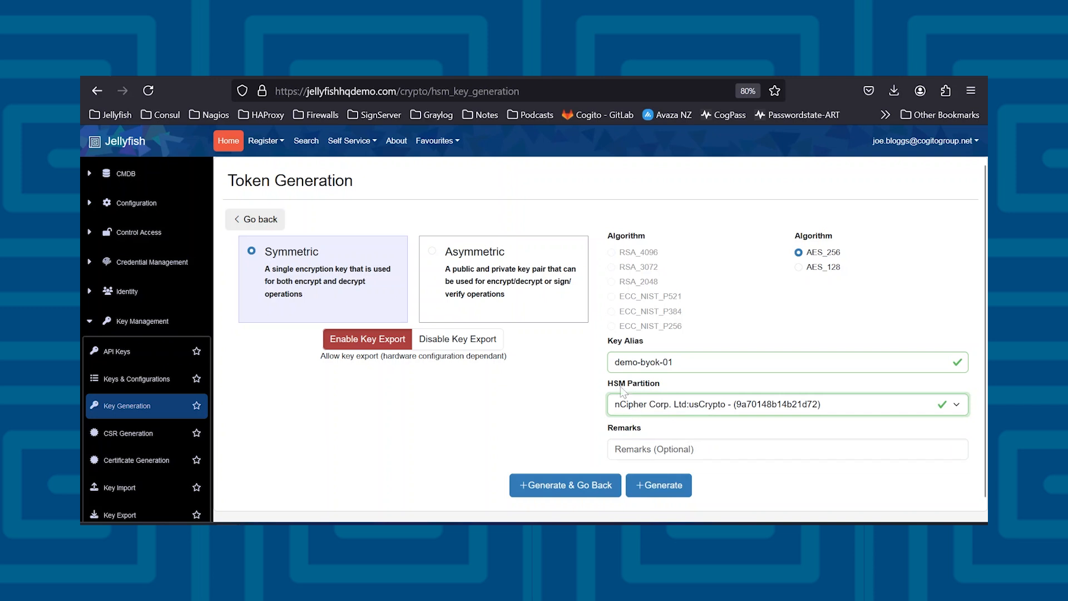
{"action": "left_click", "coordinate": [644, 486]}
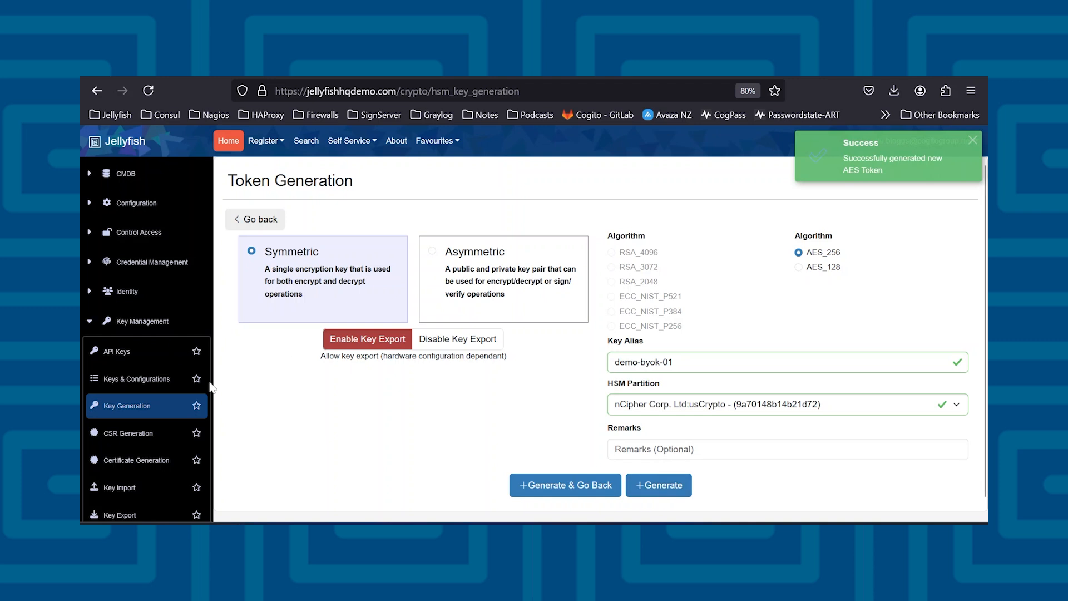
Filter the HSM tokens in Keys & Configurations by the alias demo-byok-01
{"action": "left_click", "coordinate": [148, 387]}
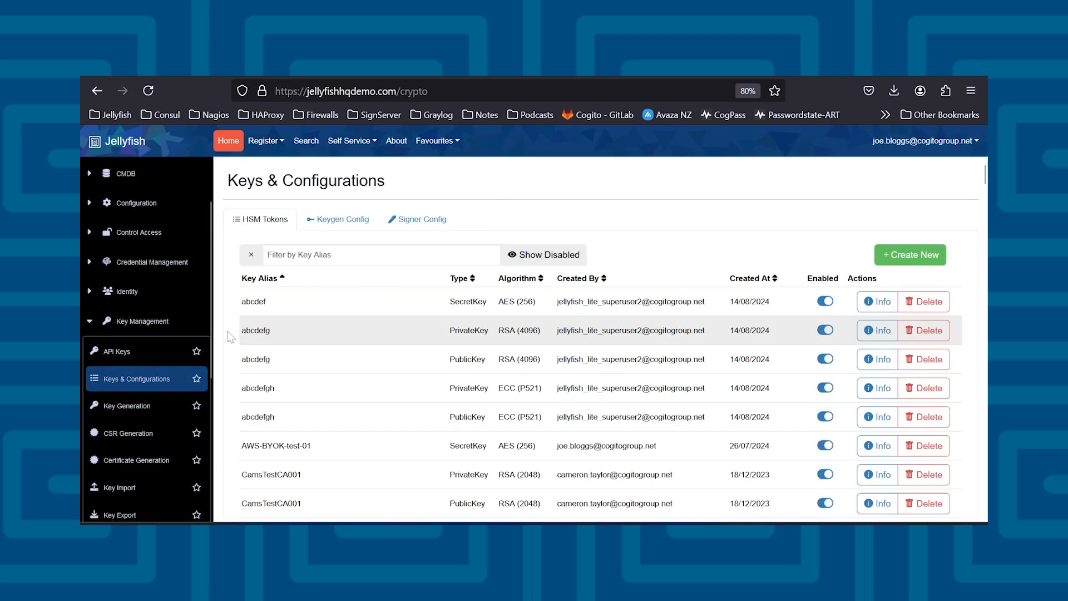
{"action": "left_click", "coordinate": [381, 255]}
{"action": "key", "text": "ctrl+v"}
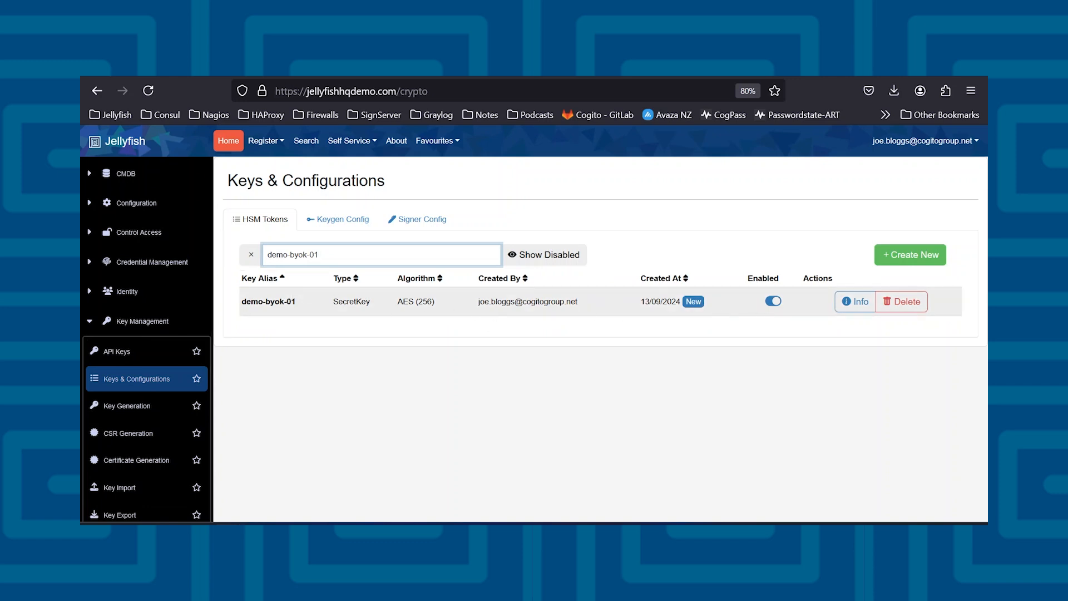
Open Key Export, select the demo-byok-01 secret key, and apply the AWS KMS wrapping key defaults
{"action": "scroll", "coordinate": [155, 439], "scroll_direction": "down", "scroll_amount": 3}
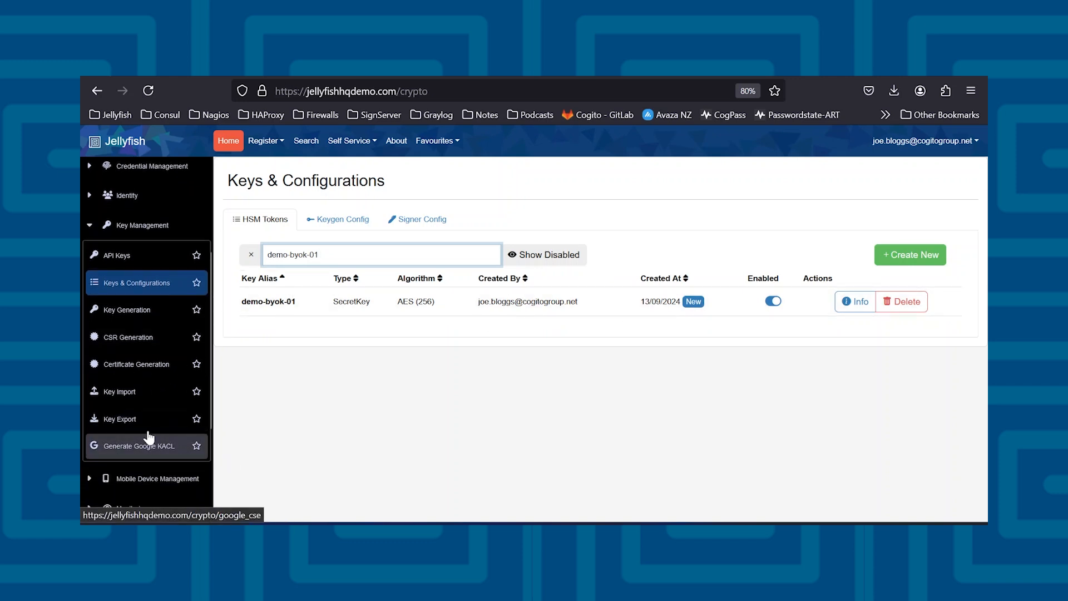
{"action": "left_click", "coordinate": [129, 426]}
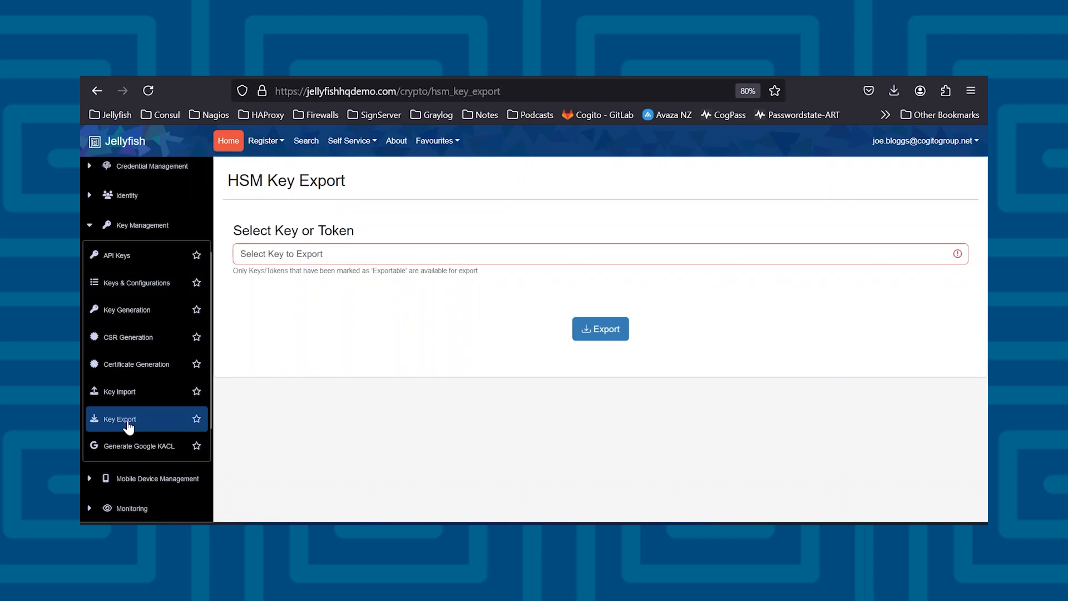
{"action": "left_click", "coordinate": [403, 246]}
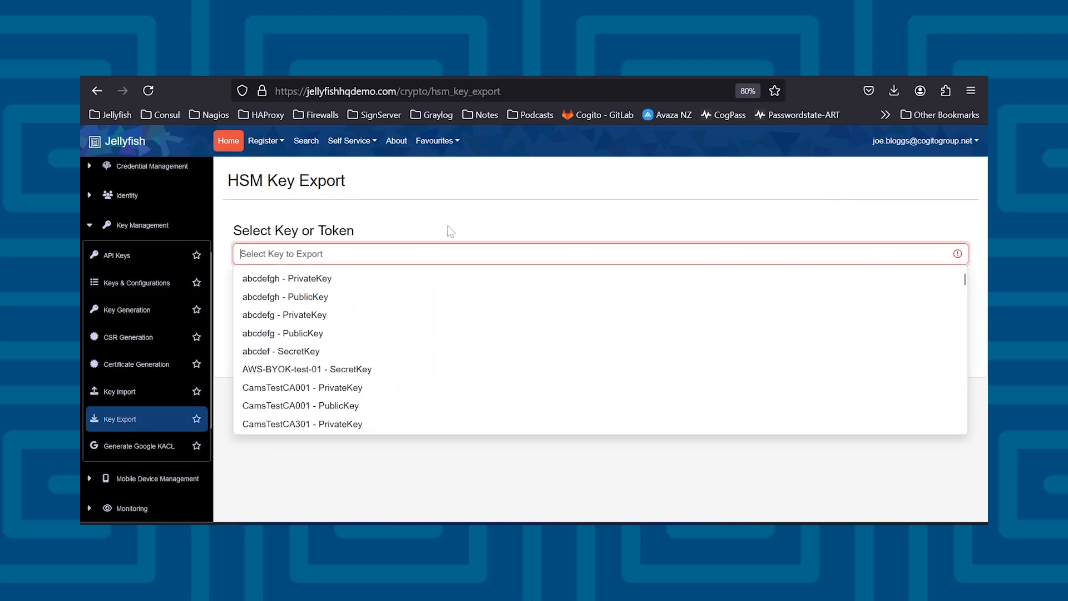
{"action": "type", "text": "demo-byok-01"}
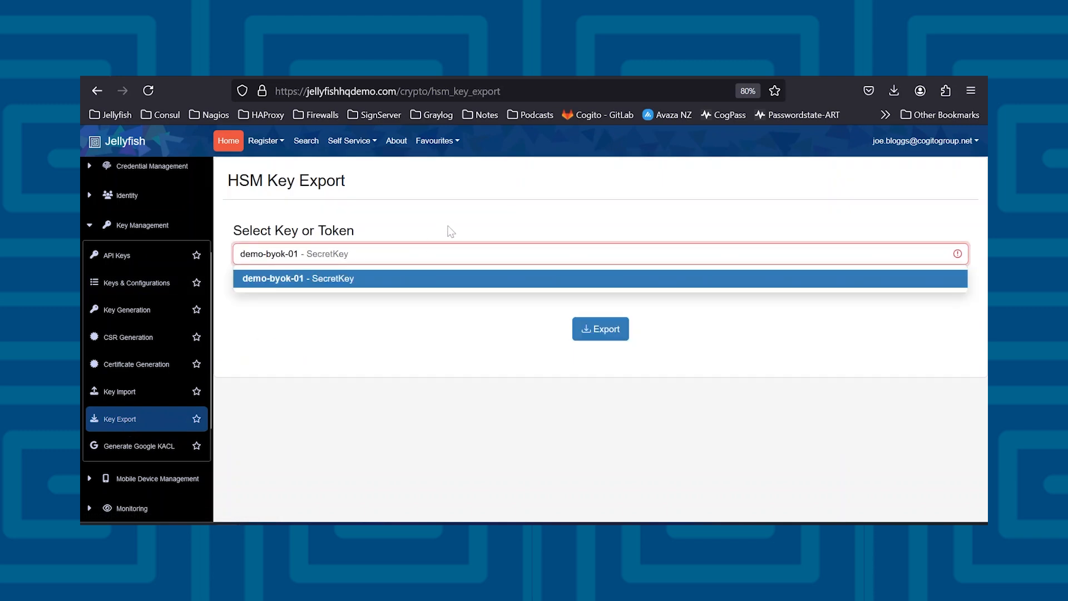
{"action": "left_click", "coordinate": [355, 279]}
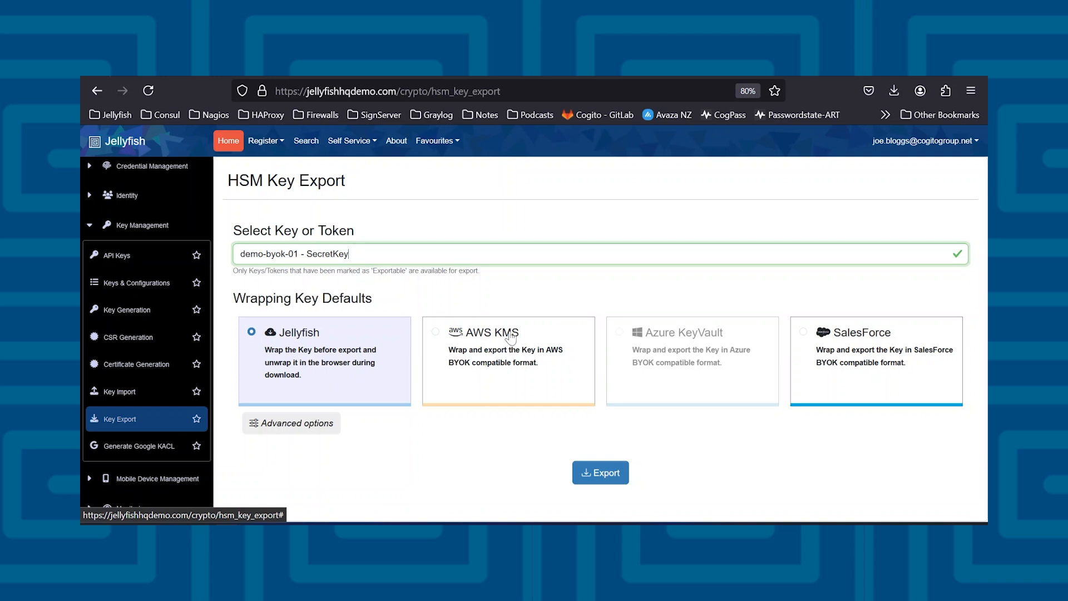
{"action": "left_click", "coordinate": [435, 332]}
{"action": "scroll", "coordinate": [390, 337], "scroll_direction": "down", "scroll_amount": 2}
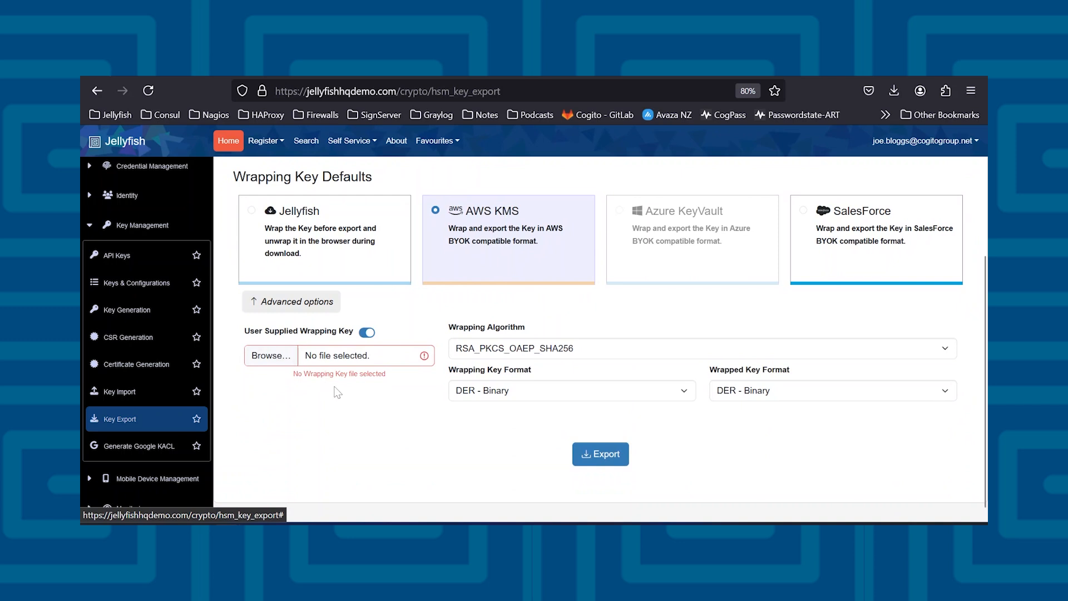
Supply WrappingPublicKey.bin from the extracted Import_Parameters folder as the wrapping key, showing all file types, and export the wrapped key
{"action": "left_click", "coordinate": [297, 359]}
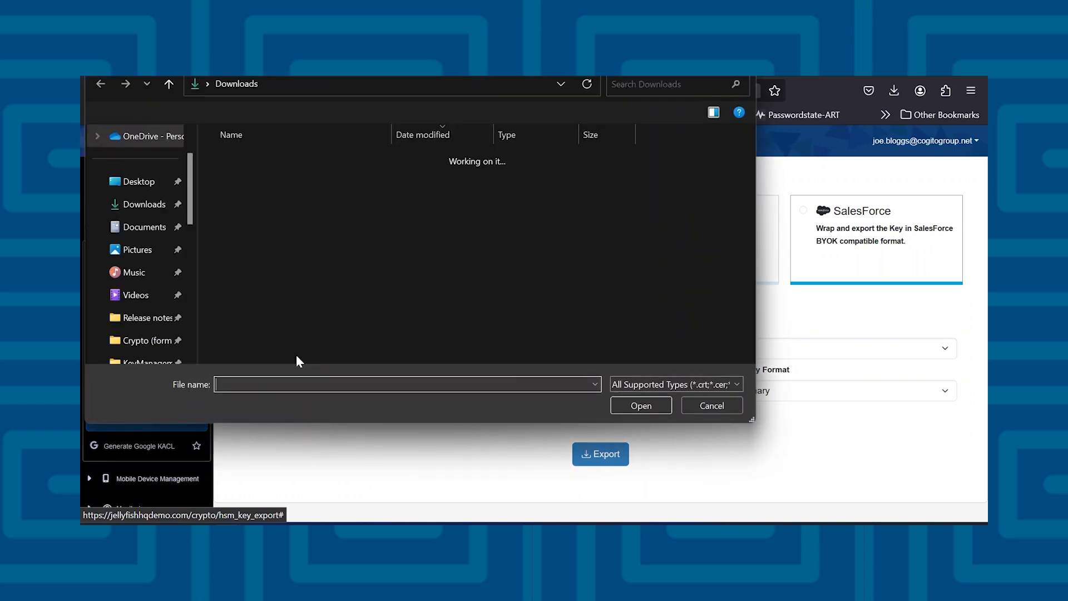
{"action": "double_click", "coordinate": [323, 175]}
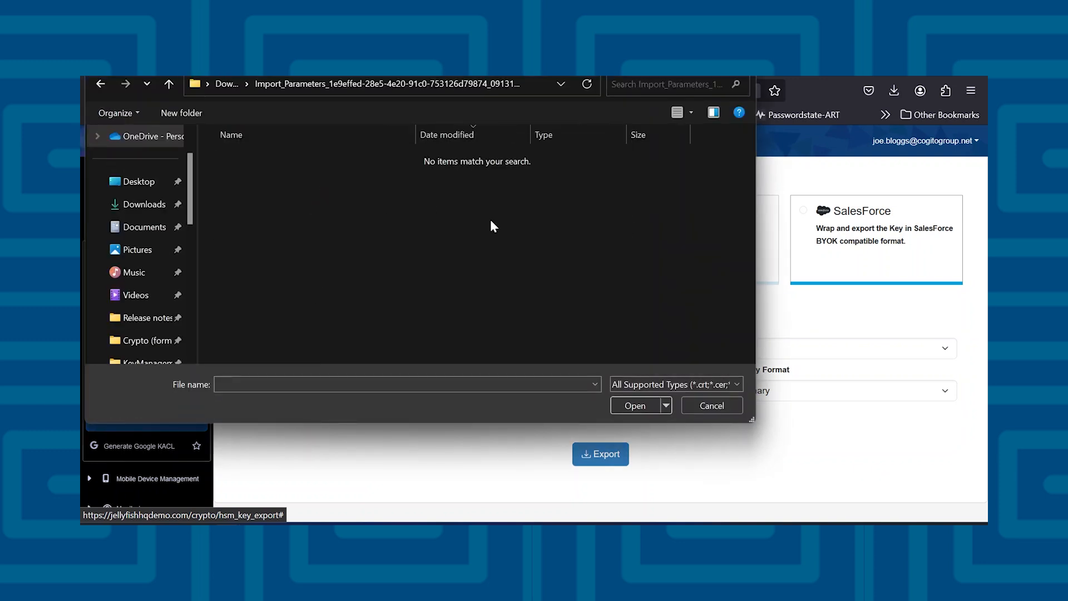
{"action": "left_click", "coordinate": [645, 379]}
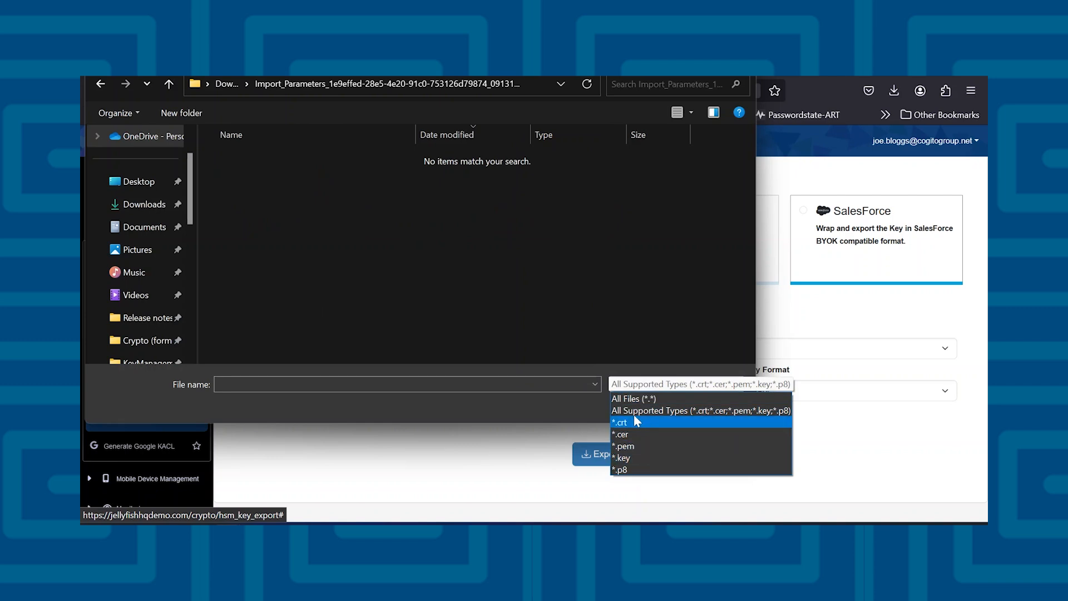
{"action": "left_click", "coordinate": [632, 399]}
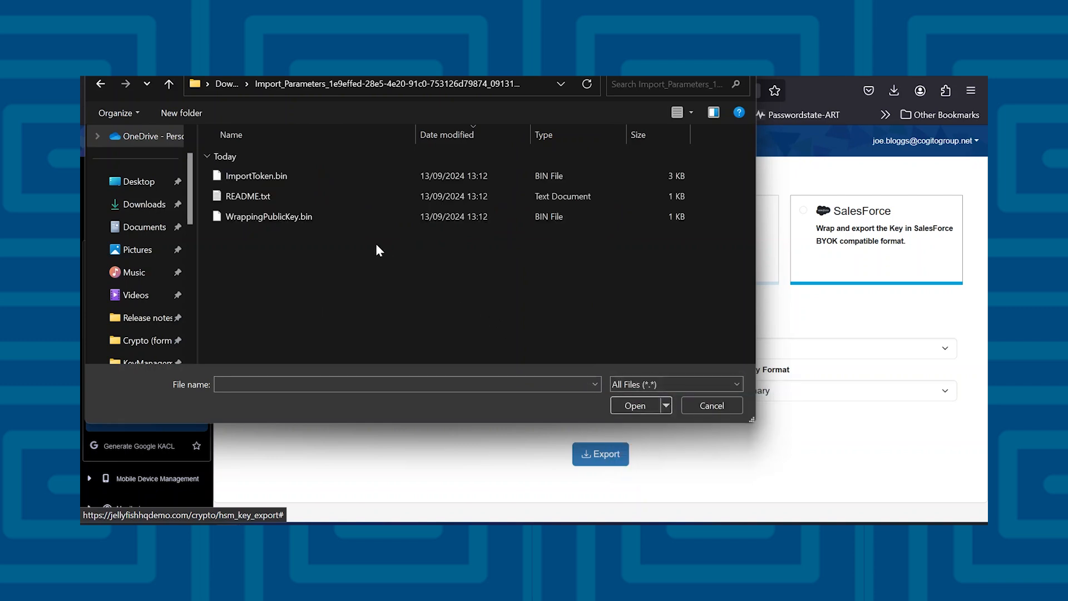
{"action": "left_click", "coordinate": [356, 220]}
{"action": "left_click", "coordinate": [640, 406]}
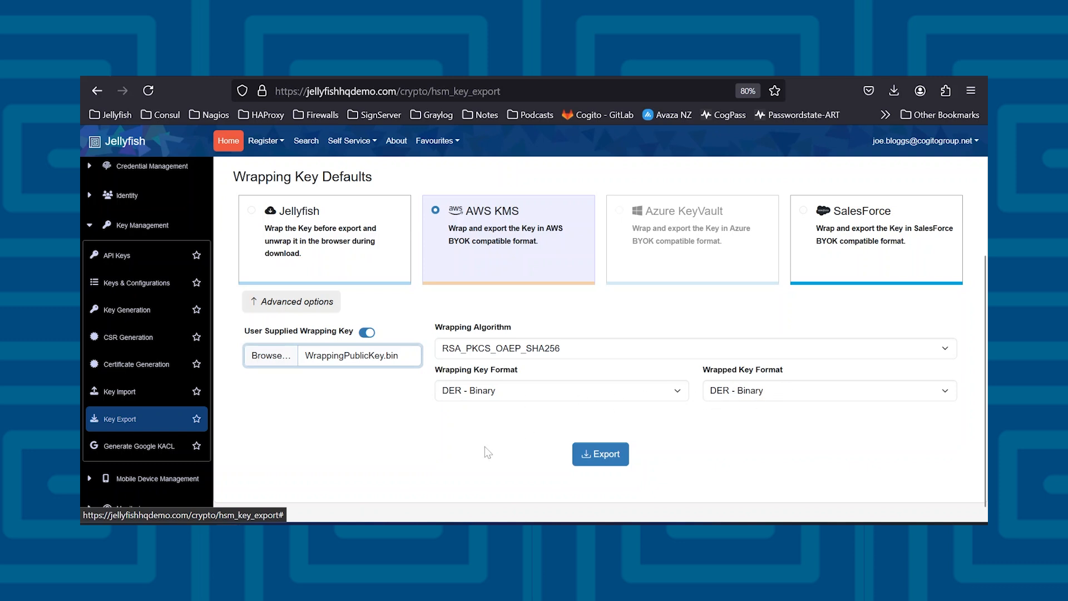
{"action": "left_click", "coordinate": [600, 455]}
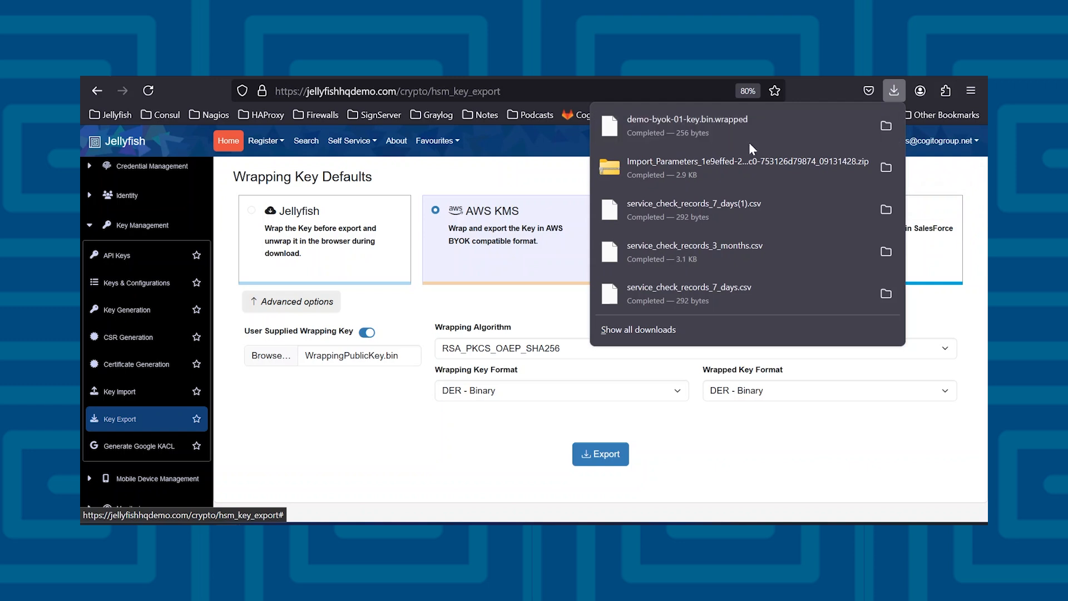
{"action": "left_click", "coordinate": [341, 437]}
Switch to the AWS KMS console, proceed to the upload stage, and choose demo-byok-01-key.bin.wrapped from Downloads as the wrapped key material
{"action": "left_click", "coordinate": [374, 65]}
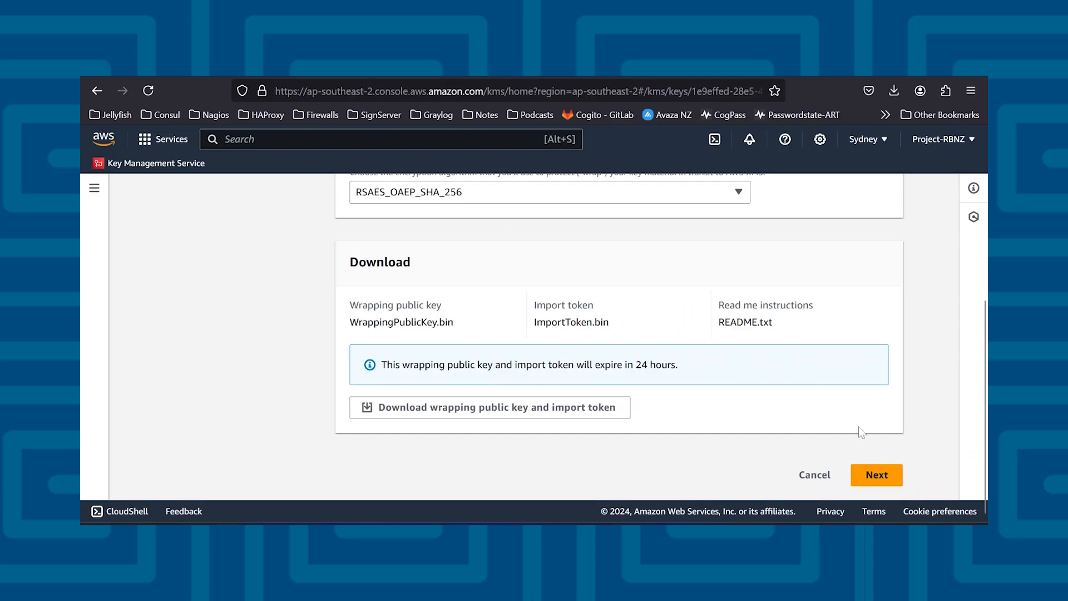
{"action": "left_click", "coordinate": [878, 474]}
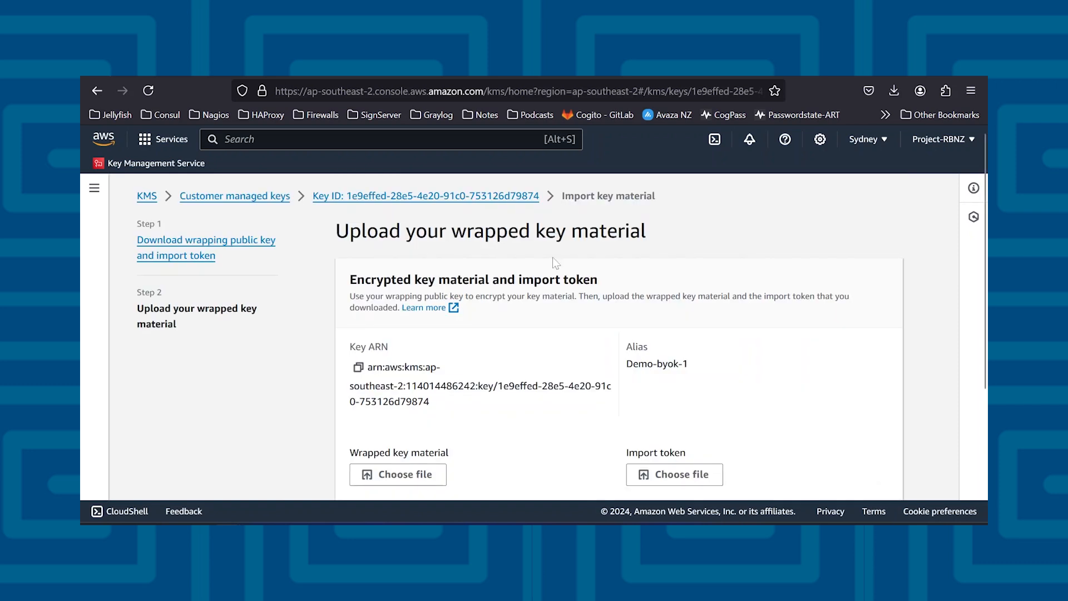
{"action": "scroll", "coordinate": [598, 365], "scroll_direction": "down", "scroll_amount": 2}
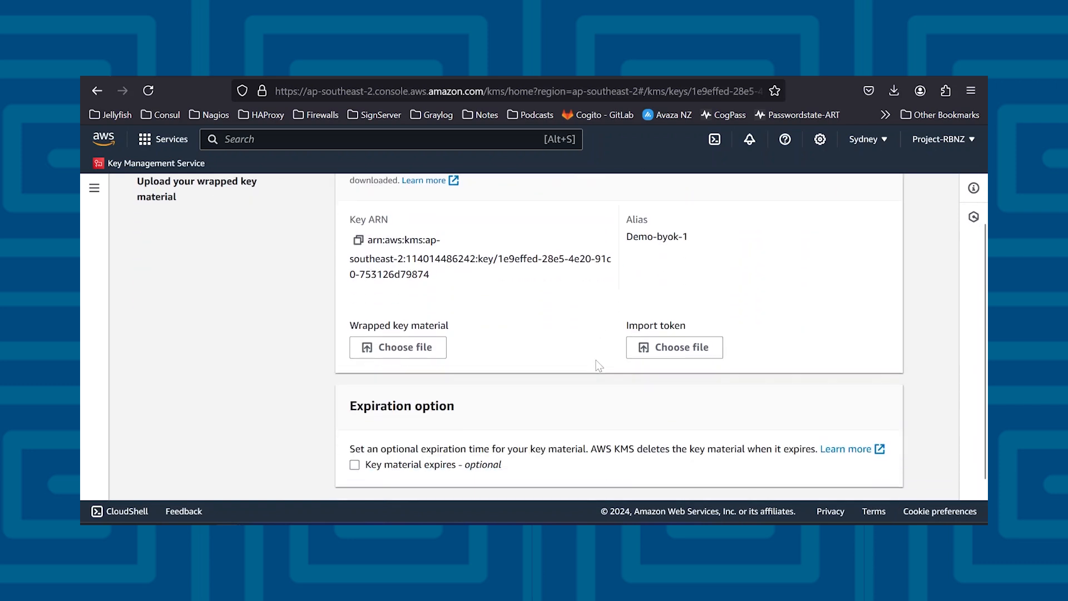
{"action": "left_click", "coordinate": [407, 371]}
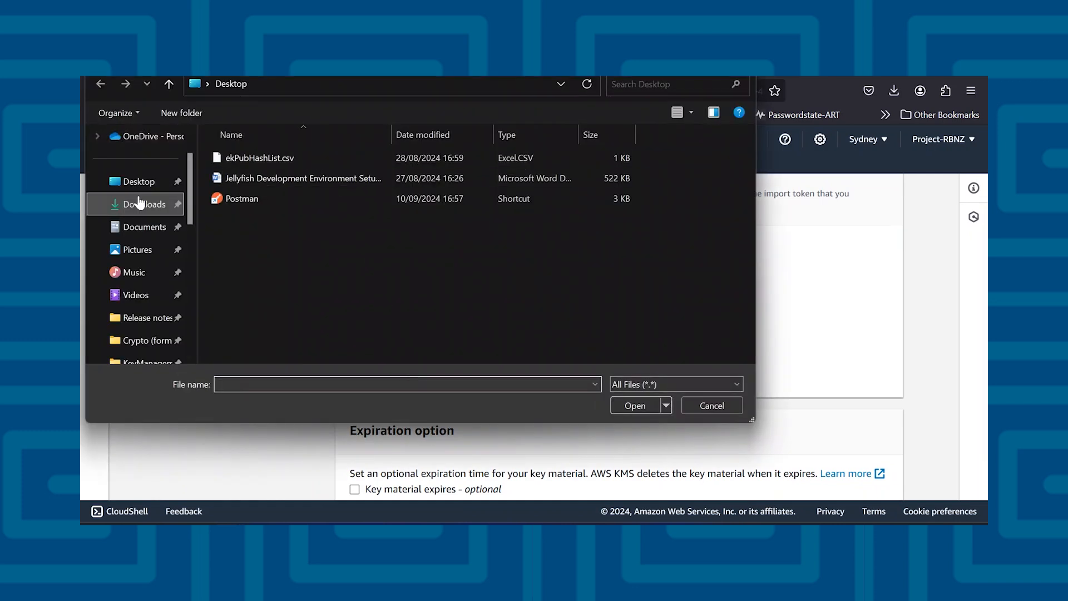
{"action": "left_click", "coordinate": [143, 204]}
{"action": "left_click", "coordinate": [299, 176]}
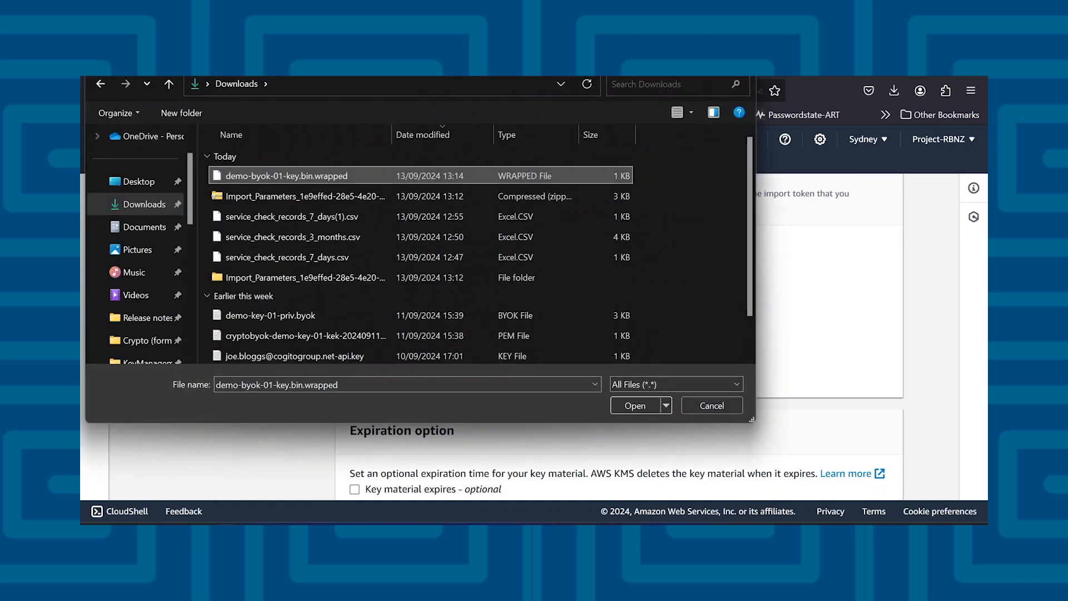
{"action": "left_click", "coordinate": [623, 405]}
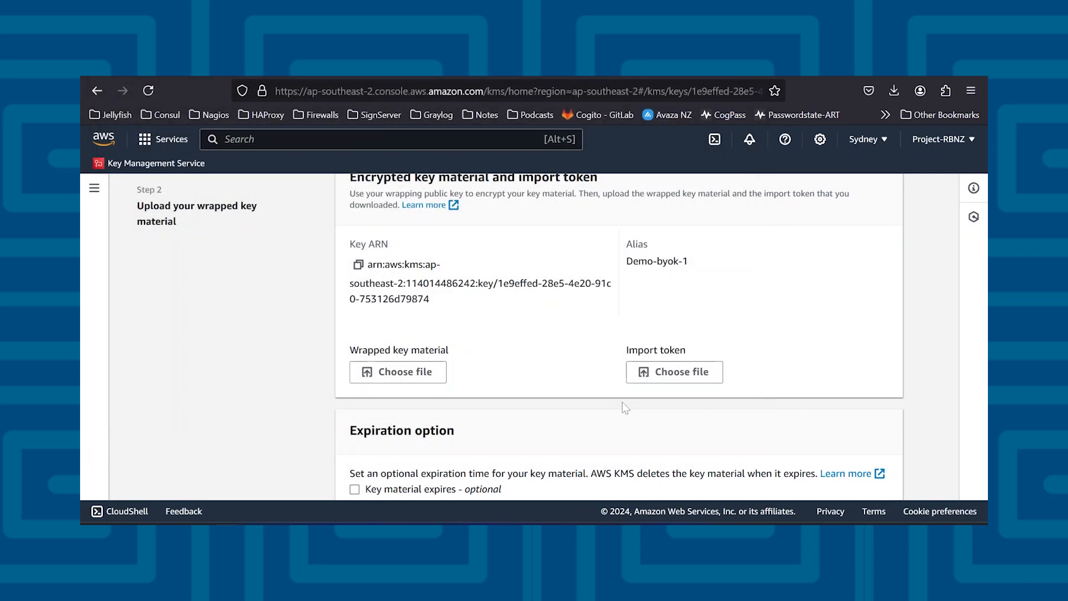
Choose ImportToken.bin from the extracted Import_Parameters folder as the import token and upload the key material without an expiration
{"action": "left_click", "coordinate": [688, 380]}
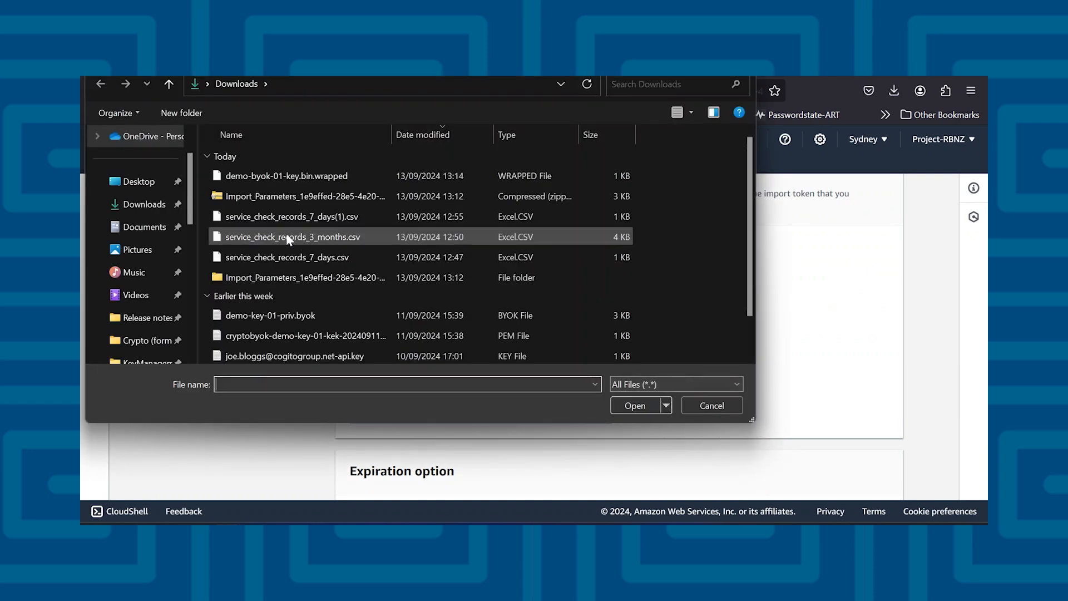
{"action": "double_click", "coordinate": [304, 276]}
{"action": "double_click", "coordinate": [318, 177]}
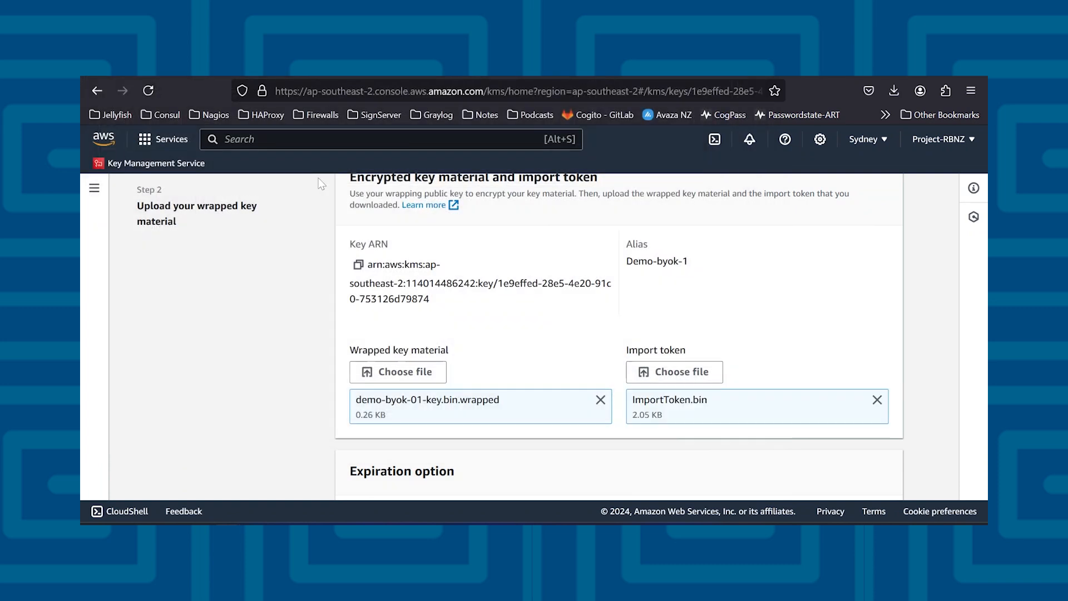
{"action": "scroll", "coordinate": [745, 316], "scroll_direction": "down", "scroll_amount": 2}
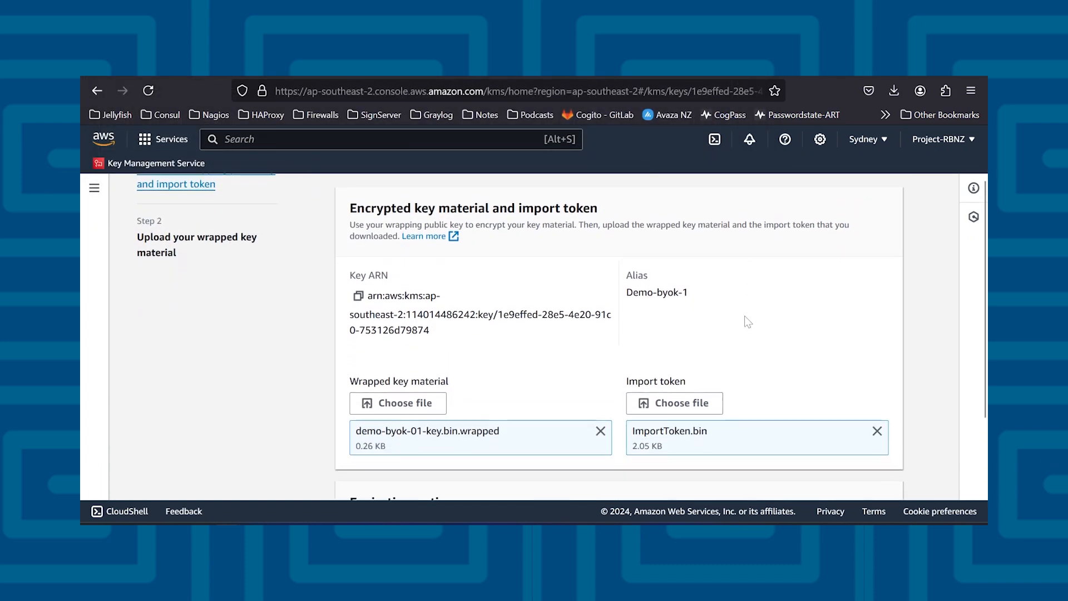
{"action": "scroll", "coordinate": [826, 374], "scroll_direction": "down", "scroll_amount": 3}
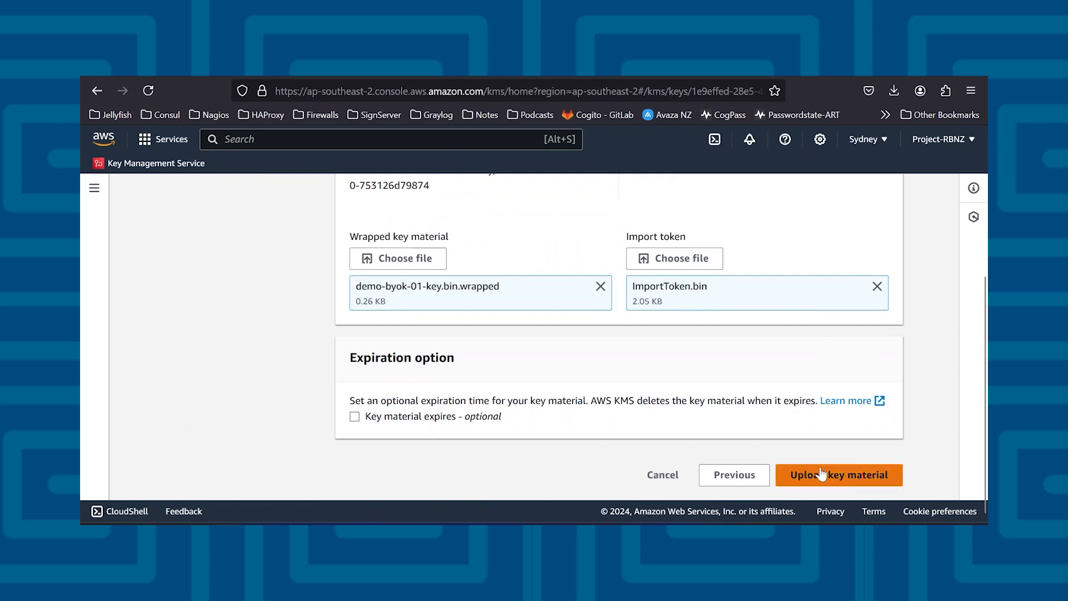
{"action": "left_click", "coordinate": [865, 477]}
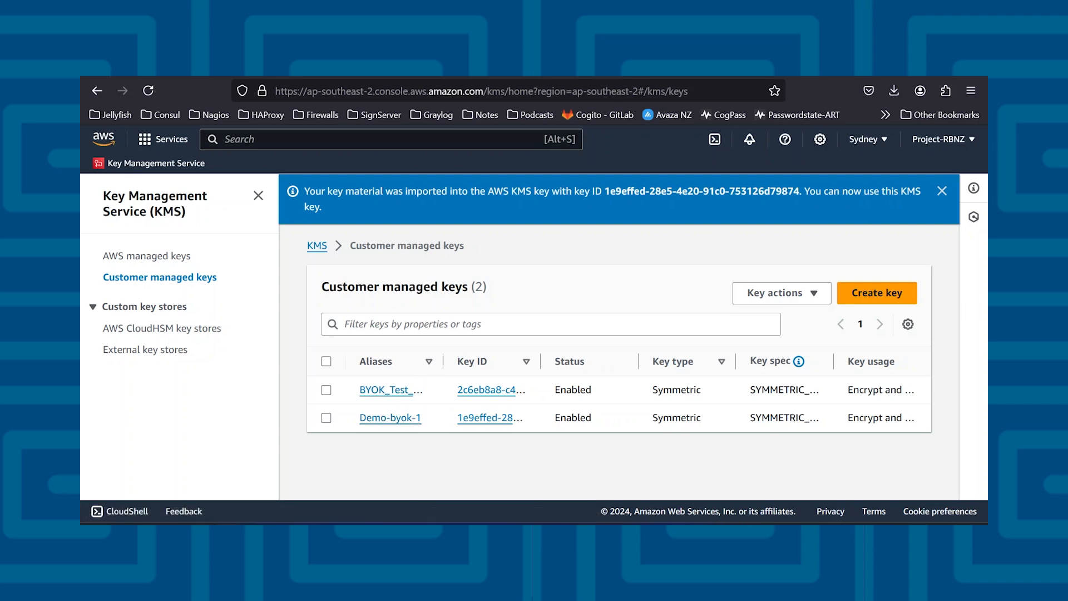
Open the Demo-byok-1 key and examine its general configuration, key policy and key administrators
{"action": "left_click", "coordinate": [390, 418]}
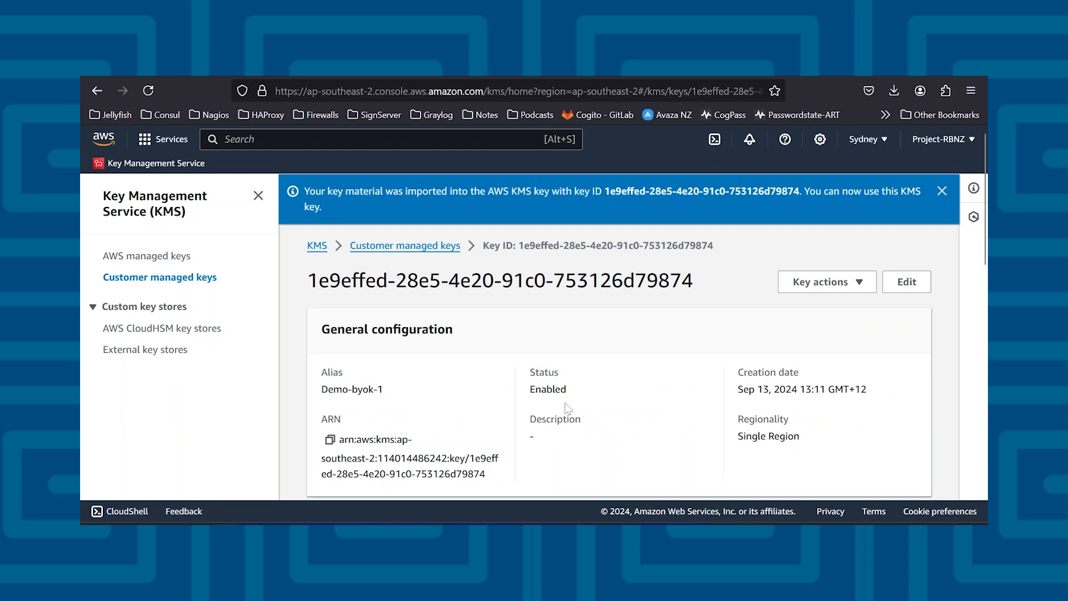
{"action": "scroll", "coordinate": [567, 409], "scroll_direction": "down", "scroll_amount": 2}
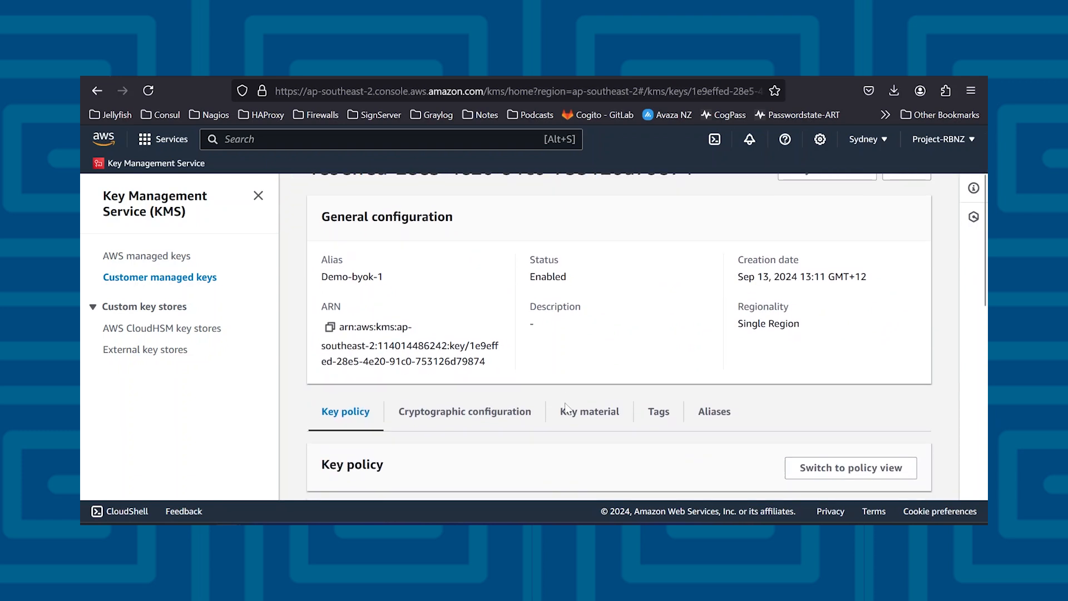
{"action": "scroll", "coordinate": [842, 366], "scroll_direction": "up", "scroll_amount": 5}
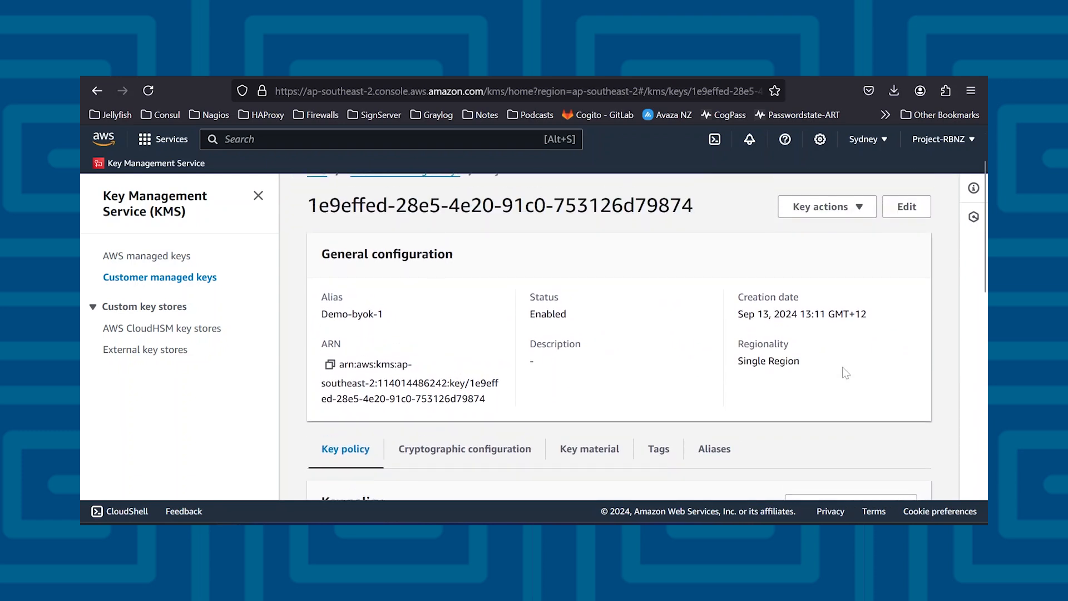
{"action": "scroll", "coordinate": [842, 366], "scroll_direction": "down", "scroll_amount": 9}
{"action": "scroll", "coordinate": [845, 373], "scroll_direction": "down", "scroll_amount": 3}
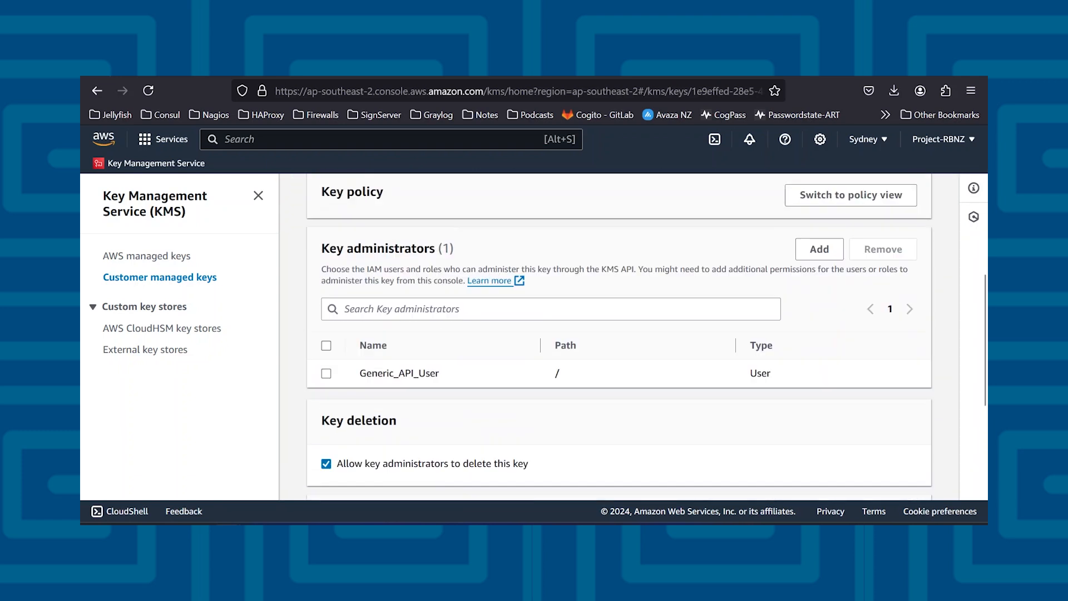